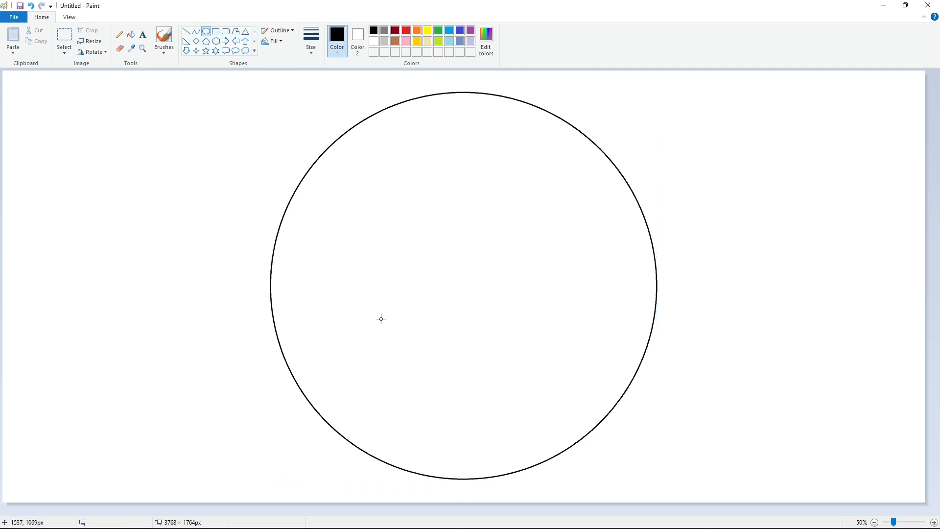
Step: Draw a second, slightly smaller circle inside the large circle, stretching it until it is evenly concentric
drag(344, 161, 592, 422)
drag(411, 285, 409, 232)
drag(465, 369, 461, 466)
mouse_move(590, 286)
mouse_down()
mouse_move(612, 308)
mouse_move(643, 308)
mouse_up()
drag(342, 308, 287, 321)
click(720, 335)
drag(349, 169, 584, 428)
drag(492, 360, 492, 312)
drag(466, 380, 467, 442)
drag(583, 291, 616, 305)
key(ctrl+z)
key(ctrl+z)
Step: Draw a third circle concentric with the other two, leaving an even narrow ring inside the second circle
drag(363, 139, 559, 382)
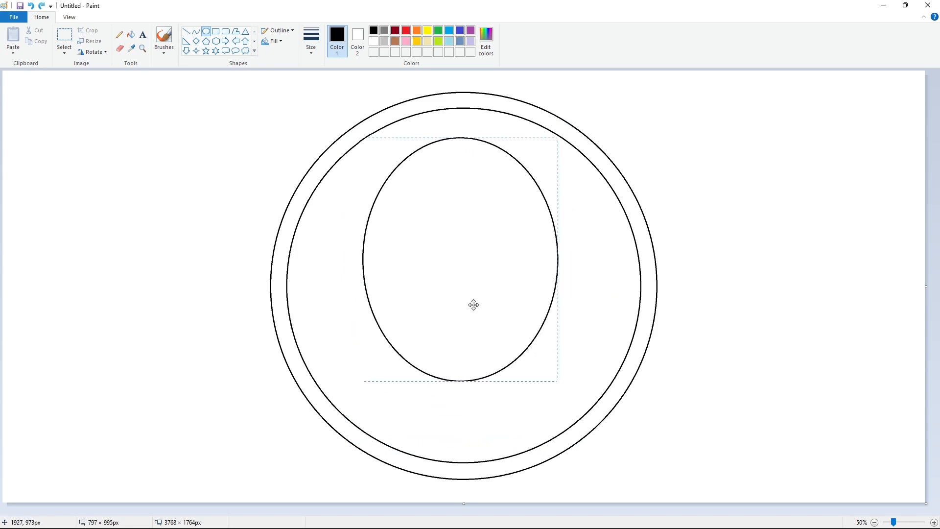
drag(474, 304, 478, 289)
drag(467, 369, 468, 446)
drag(563, 284, 626, 312)
drag(367, 284, 300, 300)
drag(464, 443, 464, 447)
click(813, 365)
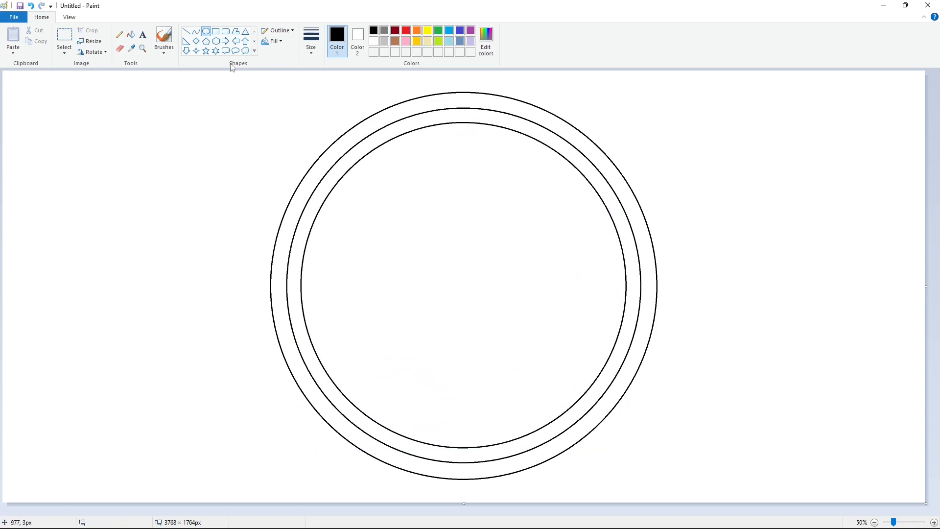
Step: Draw two nested rectangles across the lower half of the circles, extending past them on both sides with an even border
click(215, 31)
drag(182, 285, 745, 417)
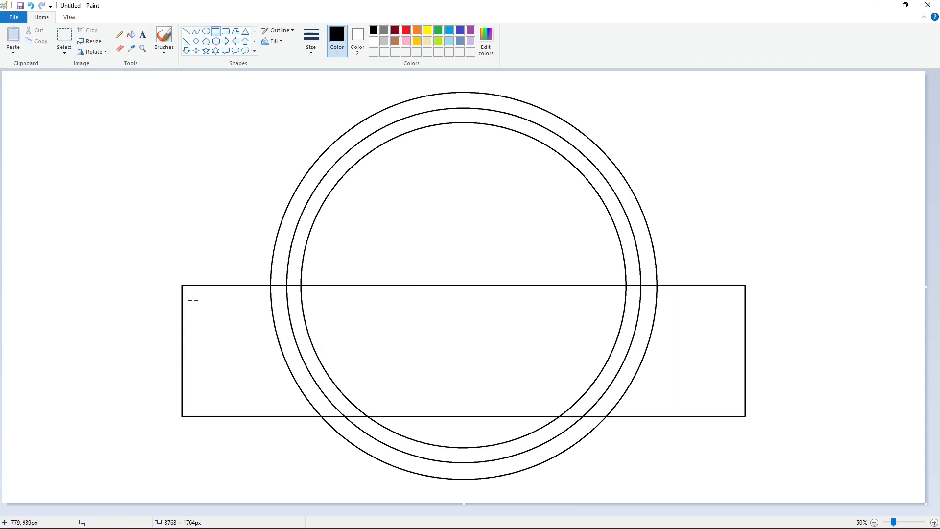
drag(196, 300, 731, 402)
click(804, 401)
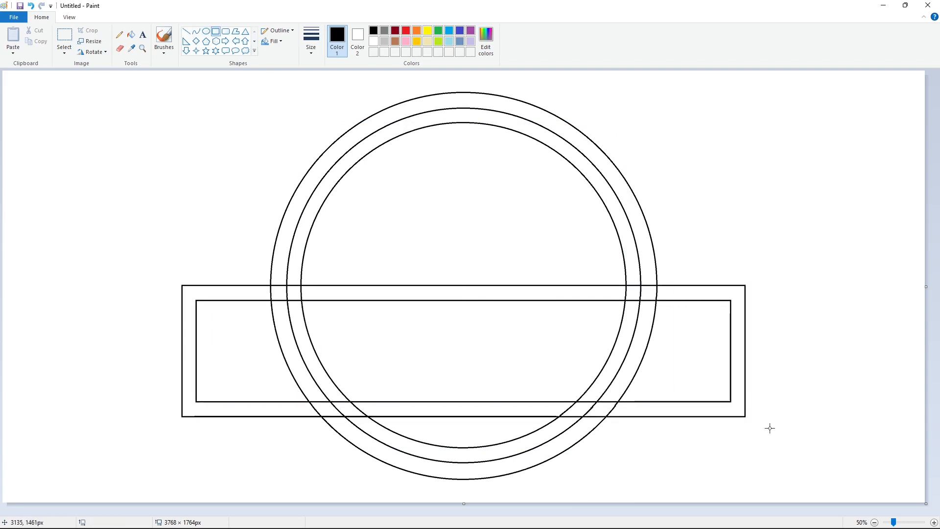
Step: Fill the ring between the two inner circles and all sections of the inner rectangle with black
click(131, 34)
click(296, 273)
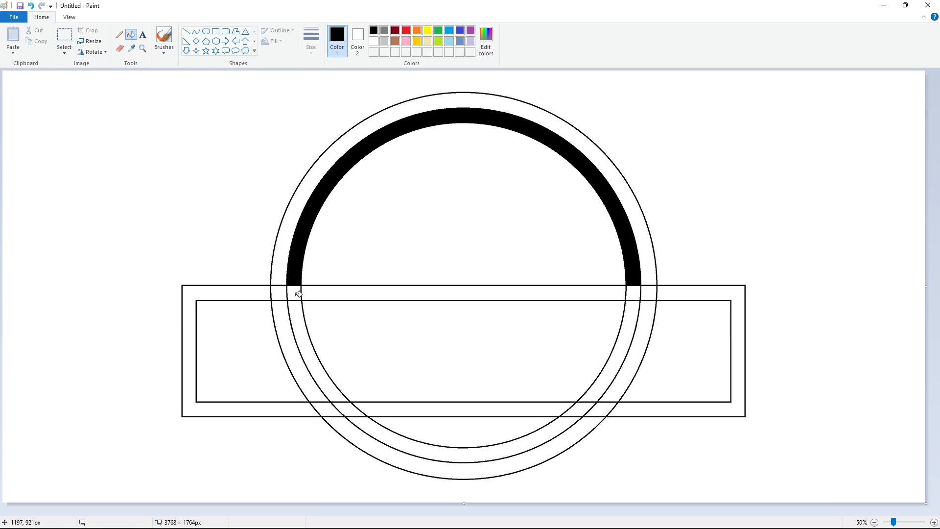
click(293, 295)
click(416, 338)
click(634, 294)
click(621, 350)
click(308, 353)
click(290, 354)
click(245, 355)
click(636, 354)
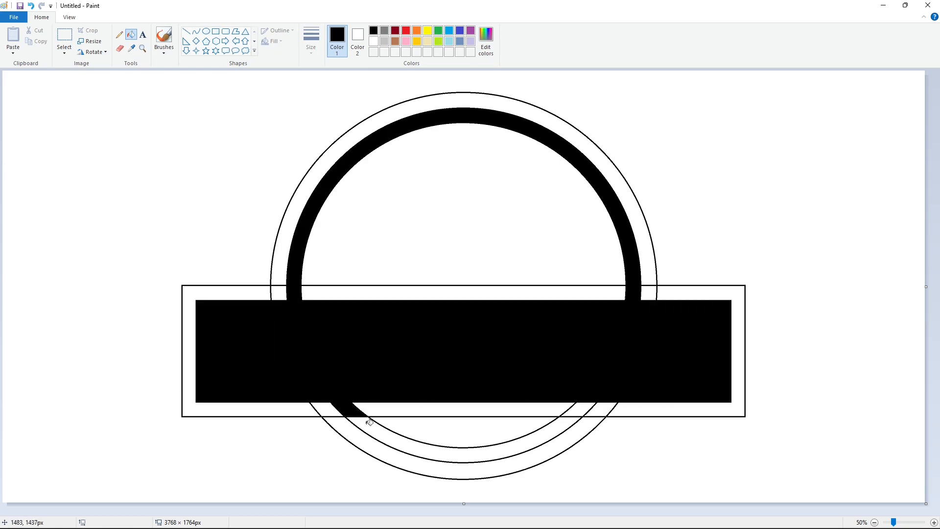
Step: Cut the thin outlines with short white lines where the circles cross the banner's upper border on the left side
click(934, 522)
click(186, 32)
click(373, 41)
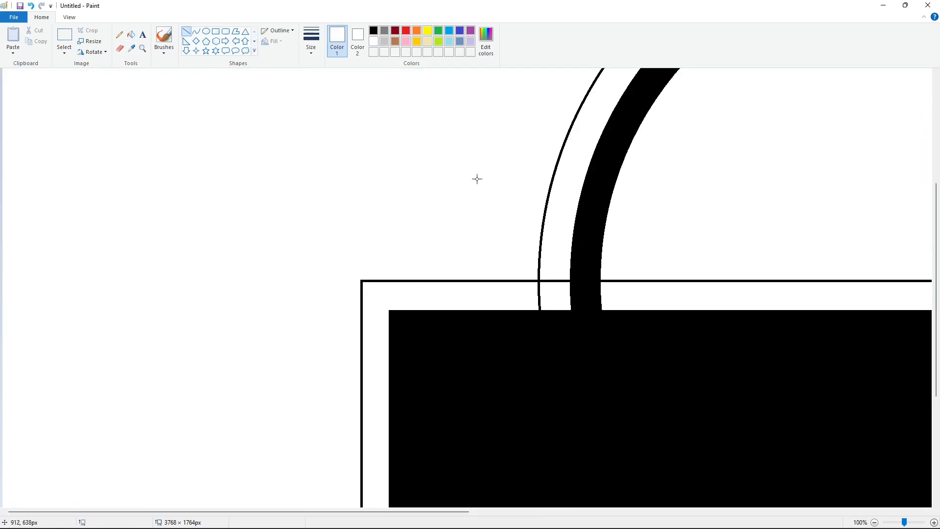
mouse_move(568, 276)
mouse_down()
mouse_move(564, 290)
mouse_move(530, 308)
mouse_up()
click(635, 252)
click(652, 235)
Step: Cut the thin outlines with short white lines where the circles cross the banner's lower border on the left side
scroll(434, 504, down, 4)
scroll(426, 514, right, 3)
drag(413, 306, 425, 306)
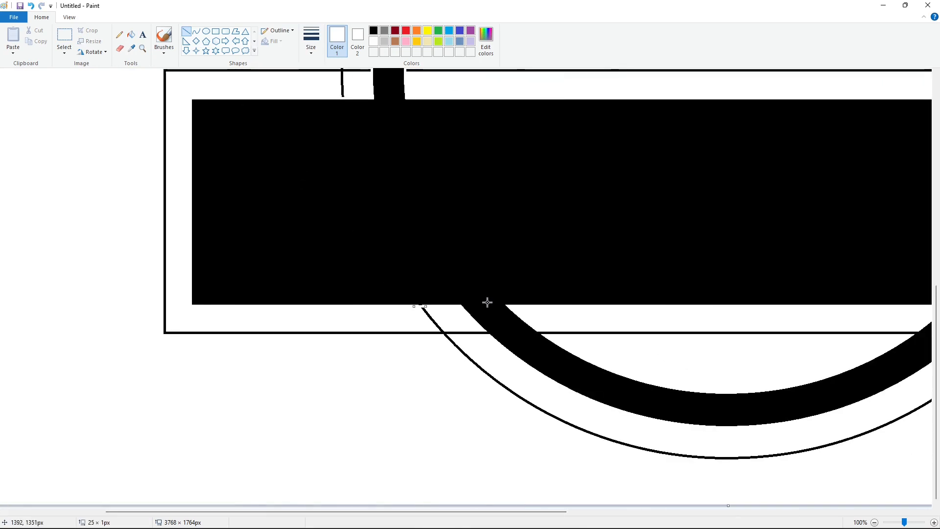
drag(483, 330, 494, 338)
key(ctrl+z)
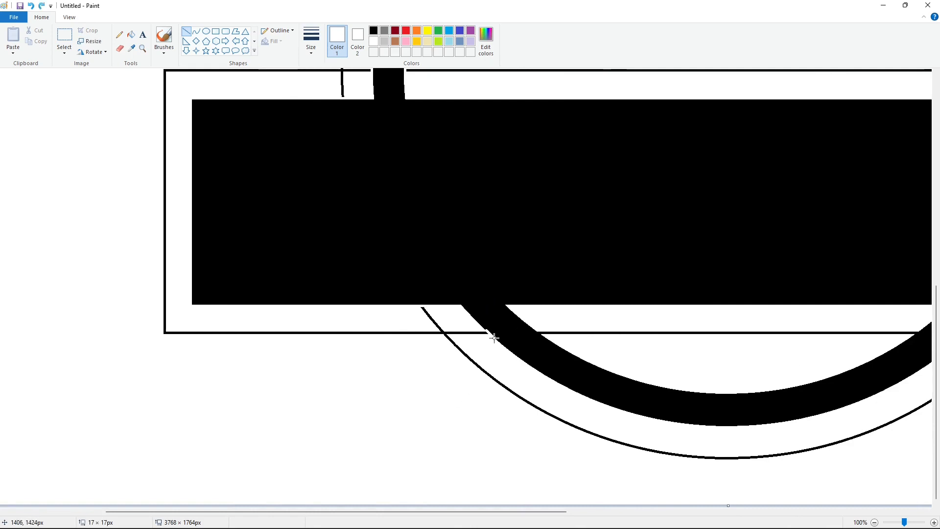
click(511, 331)
drag(458, 511, 520, 510)
drag(411, 328, 418, 336)
click(446, 383)
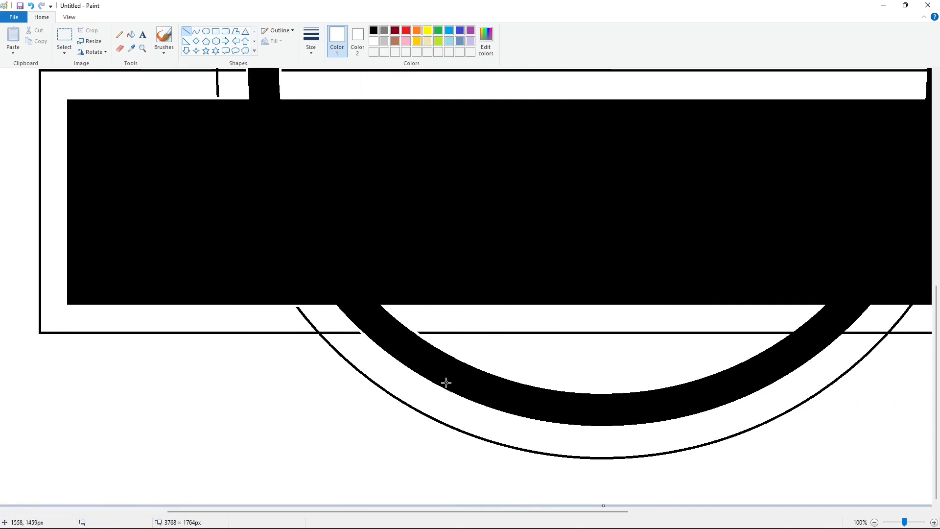
Step: Cut the thin outlines with short white lines where the circles cross the banner's lower and upper borders on the right side
drag(432, 512, 621, 511)
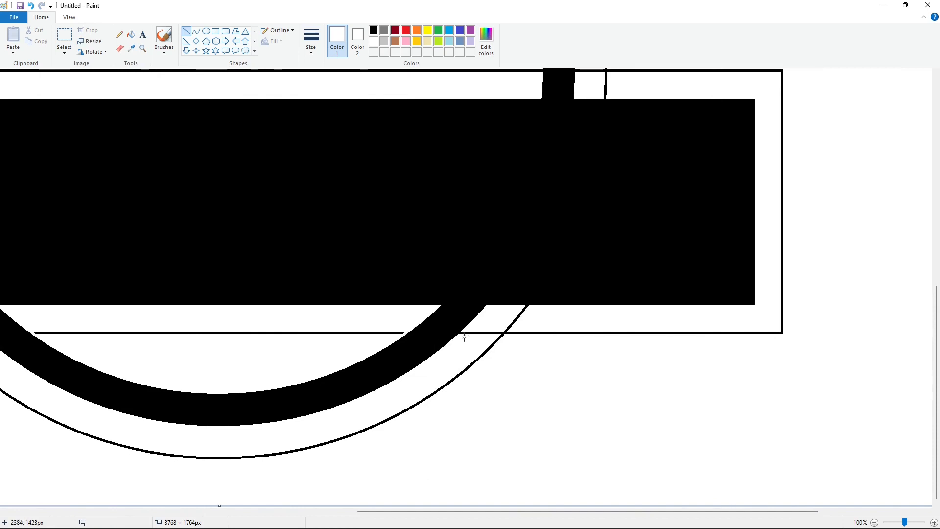
click(130, 34)
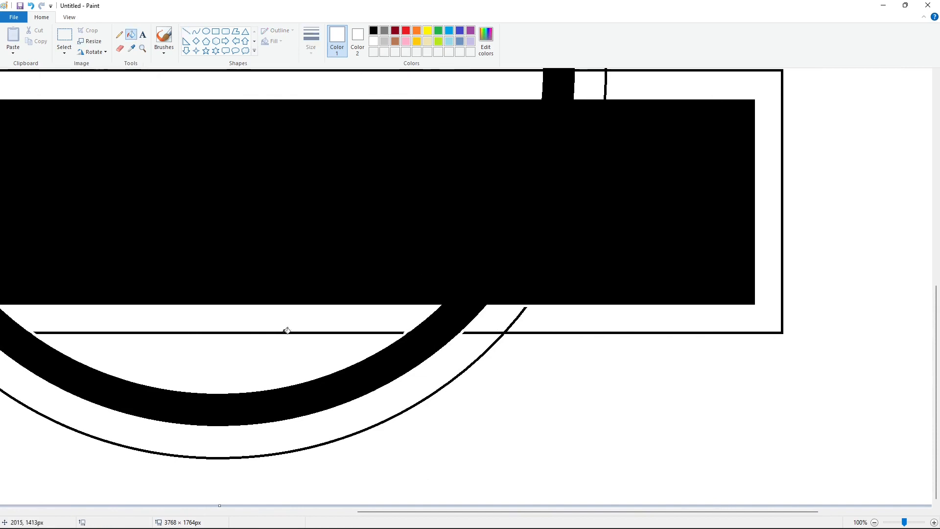
scroll(287, 331, up, 5)
click(187, 31)
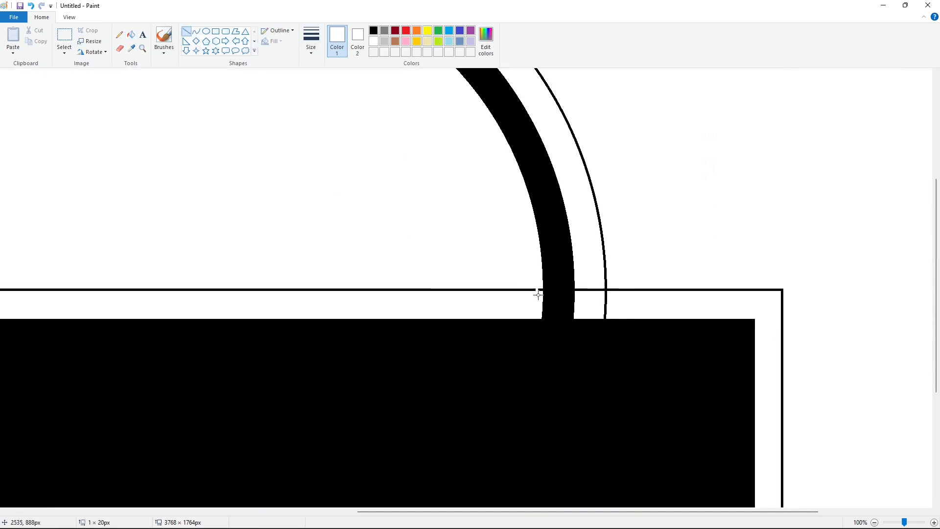
mouse_move(576, 283)
mouse_down()
mouse_move(576, 304)
mouse_move(621, 317)
mouse_up()
click(653, 250)
click(666, 273)
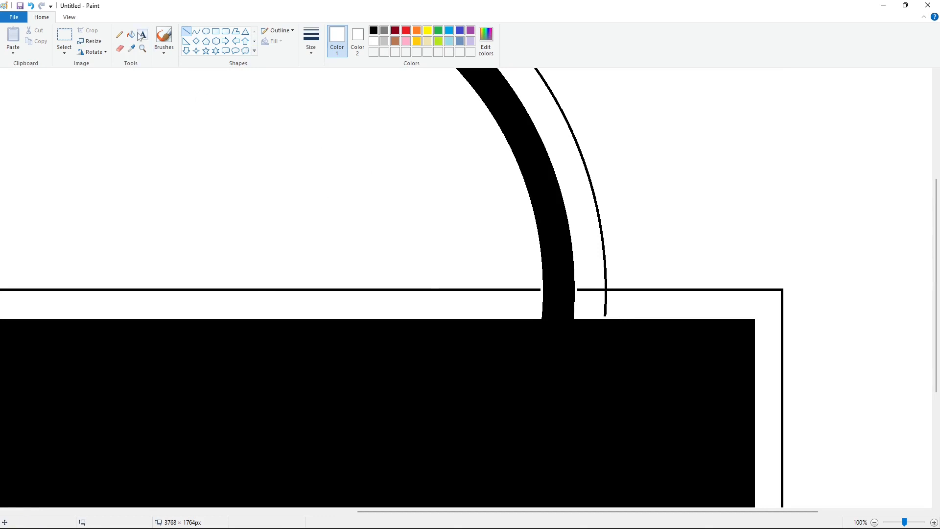
Step: Remove the leftover thin lines with white fill and fill the emblem's outer border with indigo
click(130, 35)
click(424, 290)
click(875, 523)
click(470, 30)
click(460, 30)
click(559, 130)
click(657, 284)
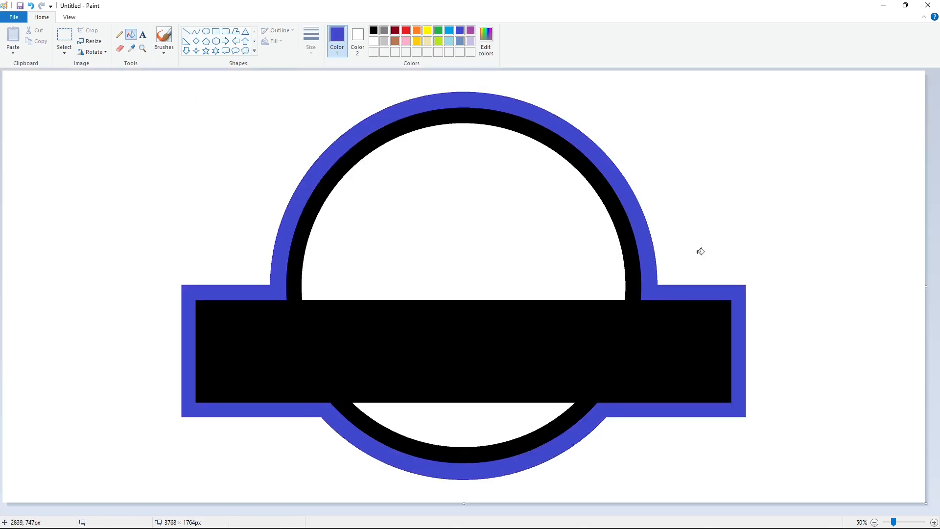
Step: Draw a jagged black foliage outline with the Polygon shape at the third line thickness, across the white area below the banner
click(236, 32)
click(373, 30)
click(312, 39)
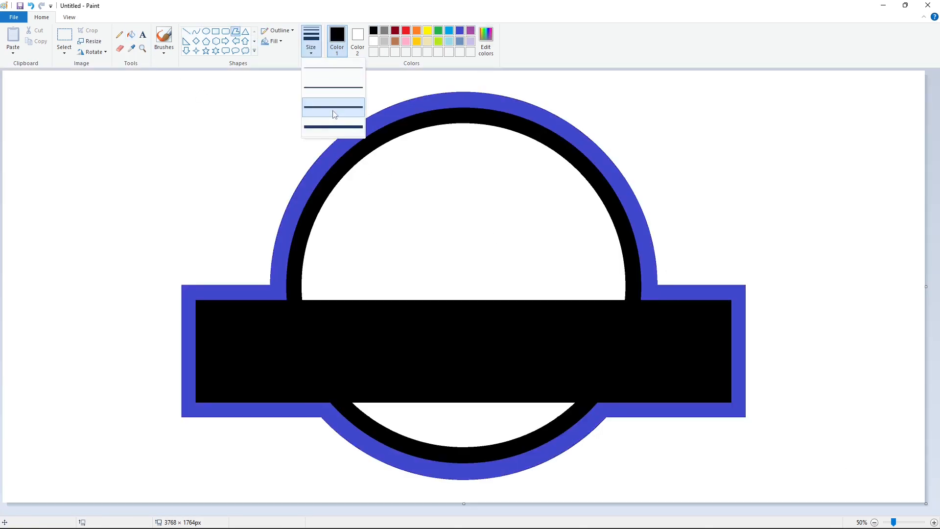
click(336, 111)
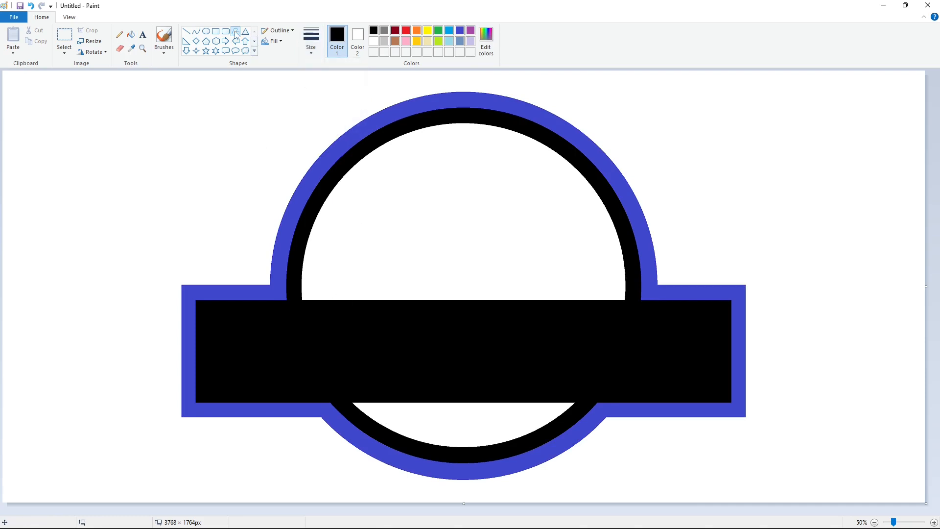
drag(383, 425, 411, 416)
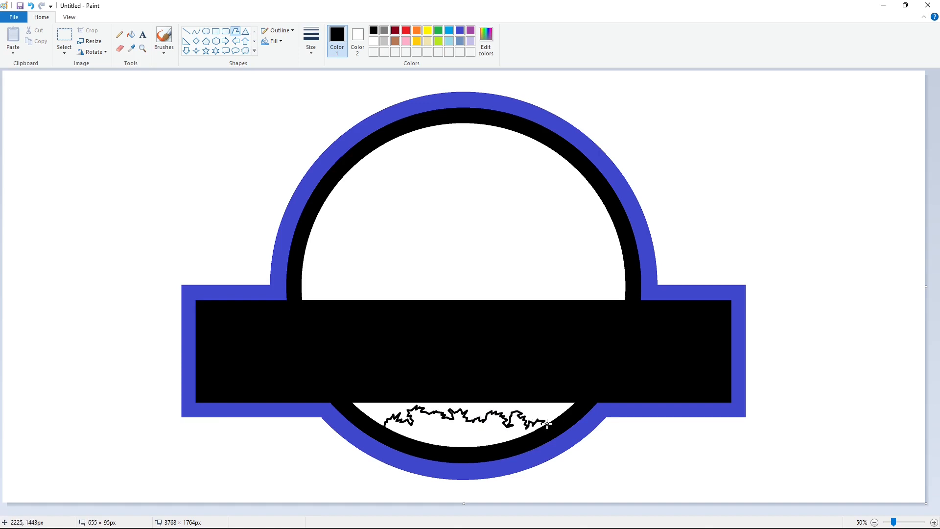
click(352, 412)
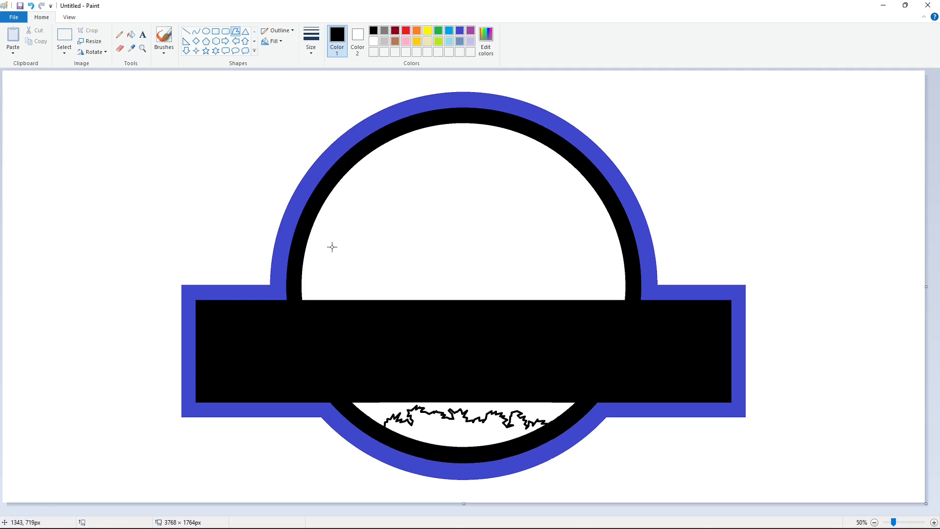
Step: Draw a small jagged polygon beneath the left part of the foliage outline and fill it with indigo
drag(413, 417, 427, 429)
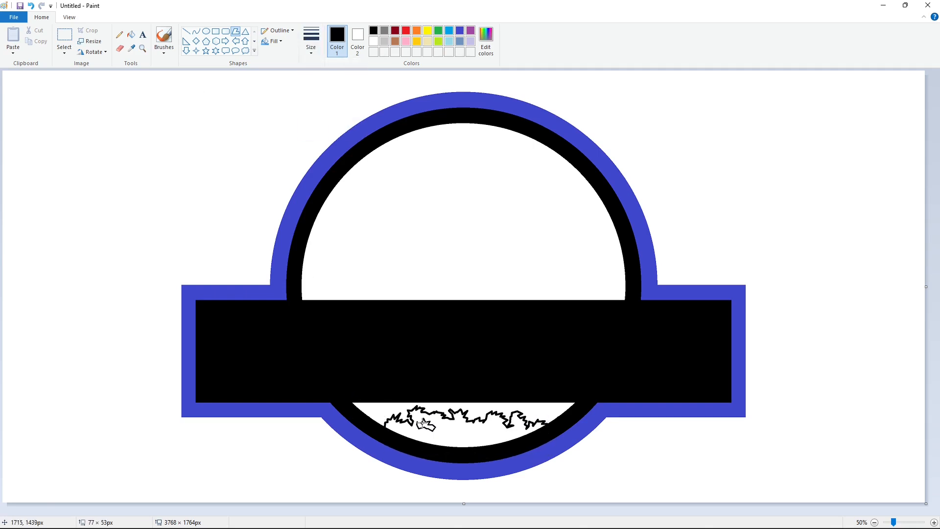
click(415, 417)
click(131, 34)
click(426, 425)
click(460, 30)
click(426, 425)
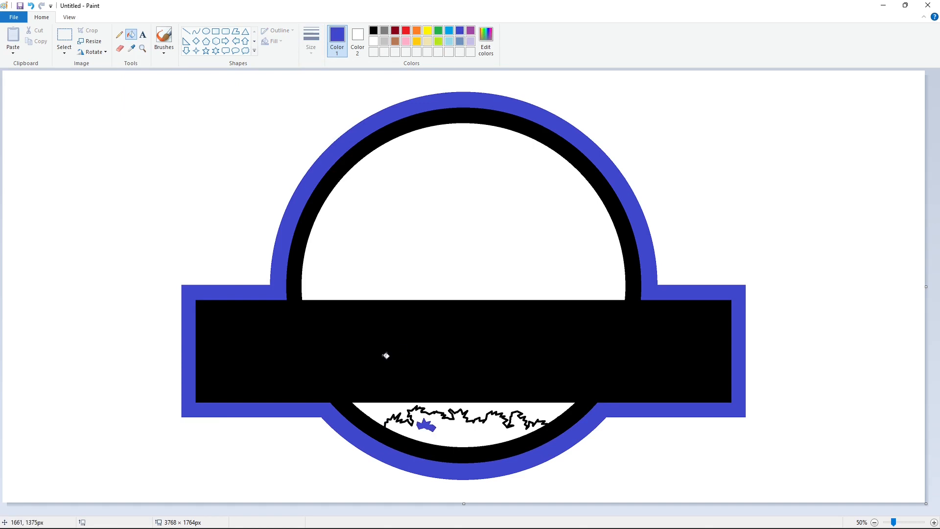
Step: Dot small indigo pencil specks beneath the foliage outline and fill the area around them with black
click(119, 34)
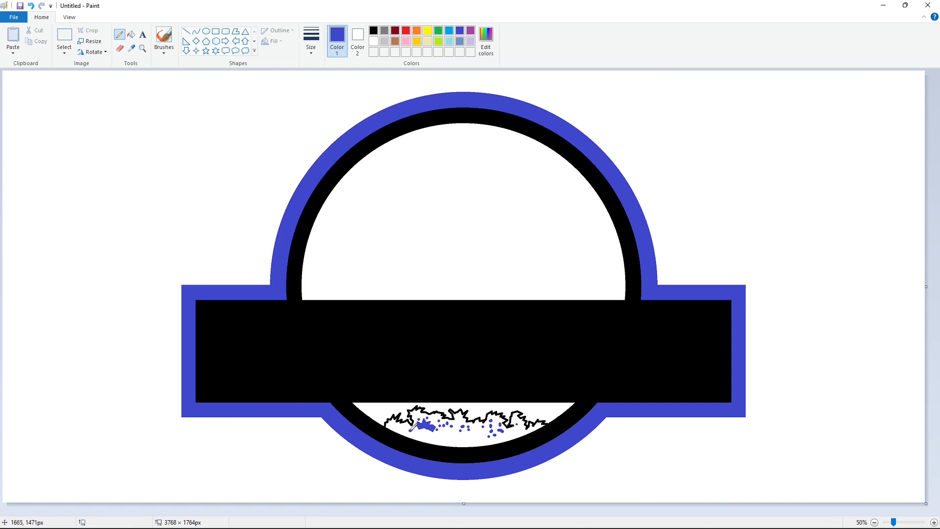
click(131, 34)
click(373, 30)
click(470, 435)
Step: Fill the indigo patch and all the indigo specks in the black foliage with white
click(912, 521)
drag(412, 512, 644, 475)
scroll(637, 465, down, 3)
click(373, 41)
click(326, 359)
click(337, 351)
click(353, 359)
click(382, 350)
click(385, 335)
click(411, 352)
click(418, 351)
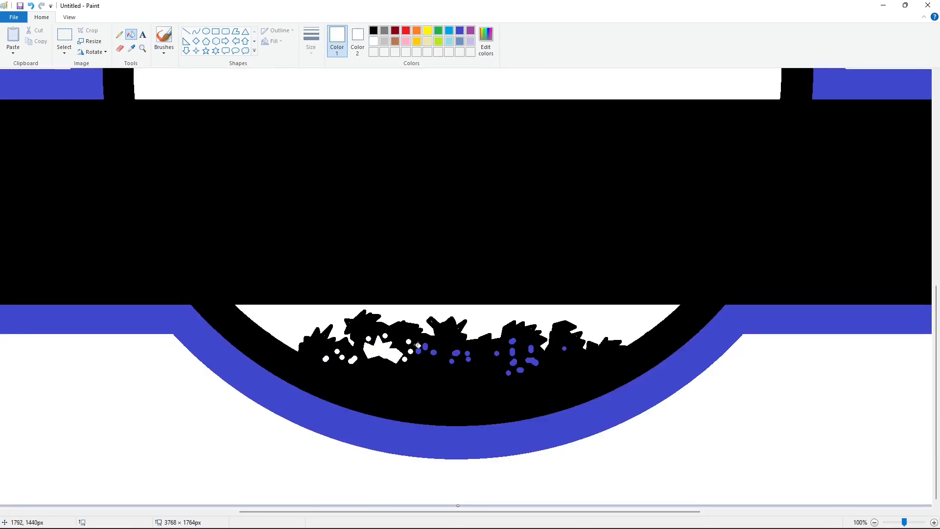
click(434, 353)
click(467, 353)
click(469, 360)
click(497, 353)
click(512, 342)
click(512, 352)
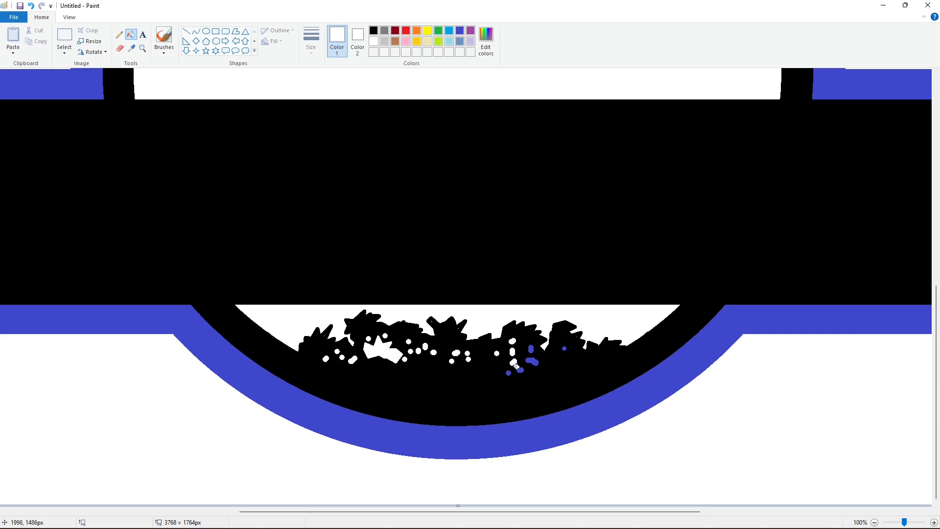
click(520, 370)
click(531, 348)
click(565, 349)
click(875, 523)
Step: Draw the dinosaur's jagged spine with a thicker black pencil, from the circle's left inner rim up to the back of the head
click(119, 34)
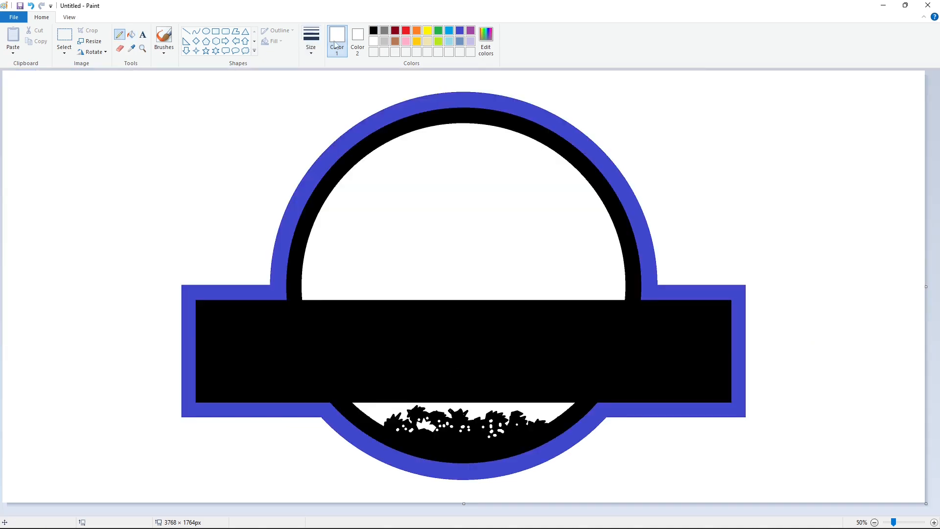
click(310, 41)
click(325, 118)
drag(349, 238, 360, 236)
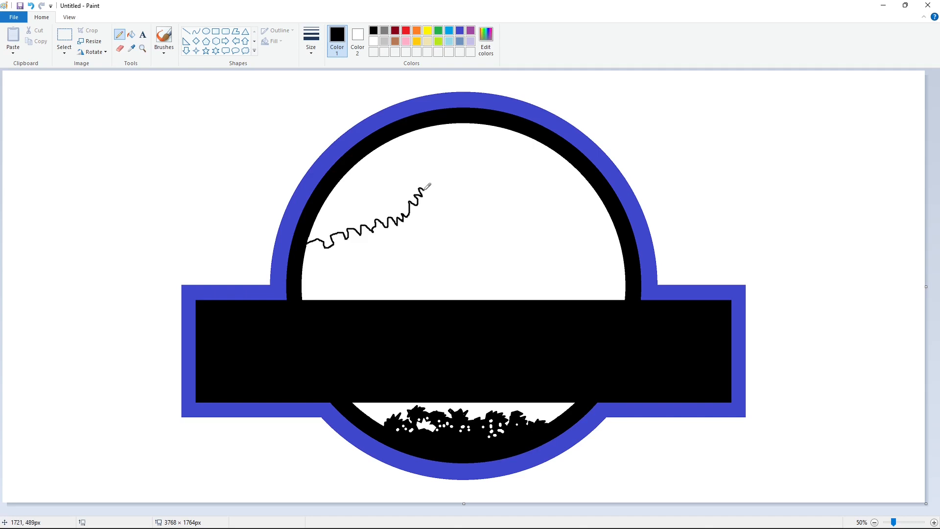
drag(429, 169, 426, 165)
mouse_move(426, 165)
mouse_down()
mouse_move(449, 168)
mouse_move(425, 169)
mouse_move(446, 167)
mouse_move(436, 156)
mouse_move(455, 158)
mouse_move(450, 144)
mouse_move(478, 142)
mouse_up()
click(31, 6)
key(ctrl+z)
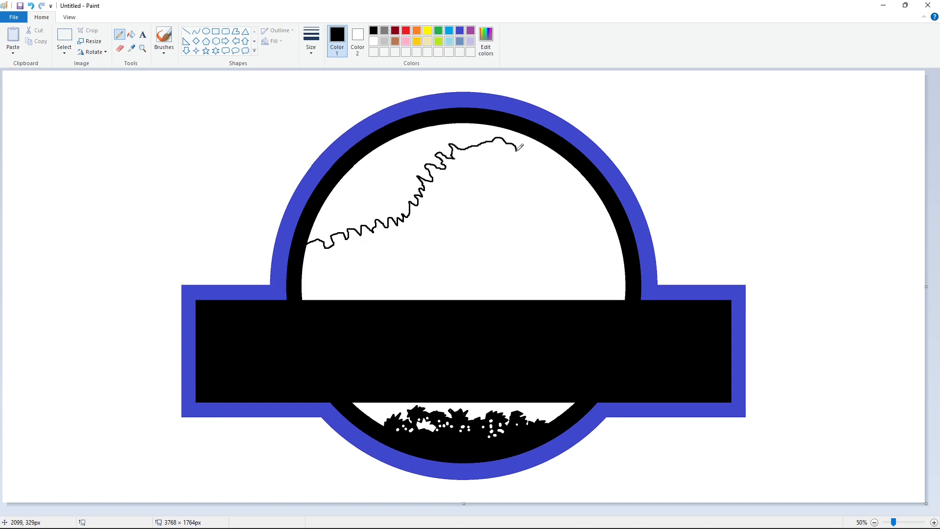
Step: Draw the dinosaur's skull, snout, open mouth and lower jaw outline in black pencil, redoing the jaw tip
drag(535, 159, 591, 194)
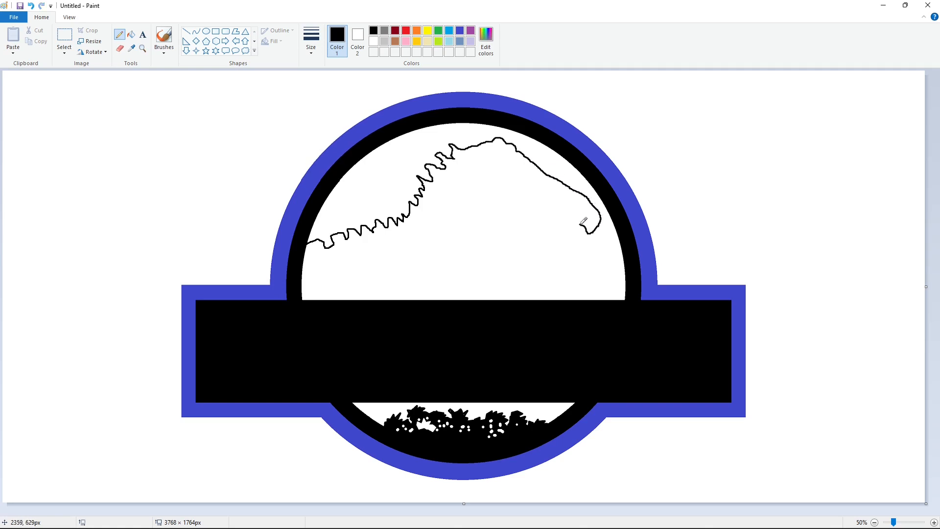
mouse_move(570, 223)
mouse_down()
mouse_move(507, 203)
mouse_move(493, 209)
mouse_move(545, 275)
mouse_up()
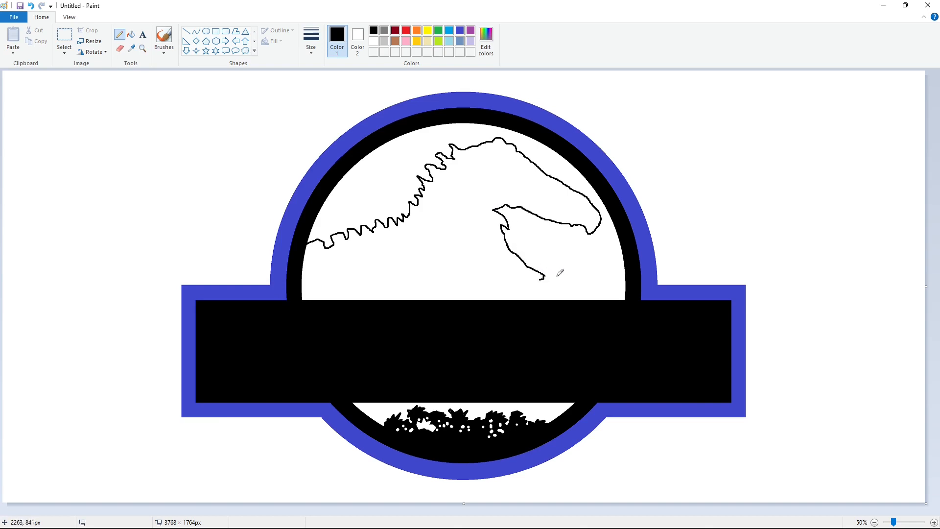
key(ctrl+z)
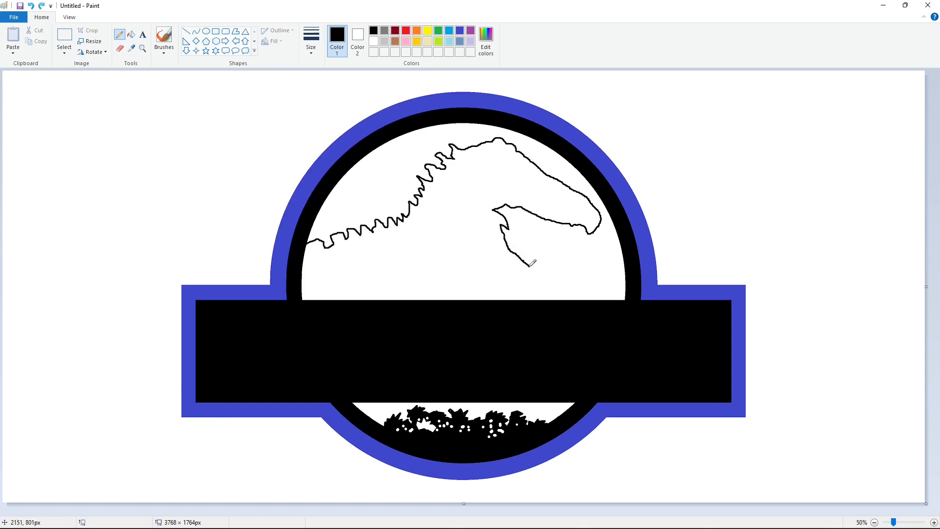
mouse_move(529, 266)
mouse_down()
mouse_move(548, 277)
mouse_move(526, 280)
mouse_move(457, 220)
mouse_up()
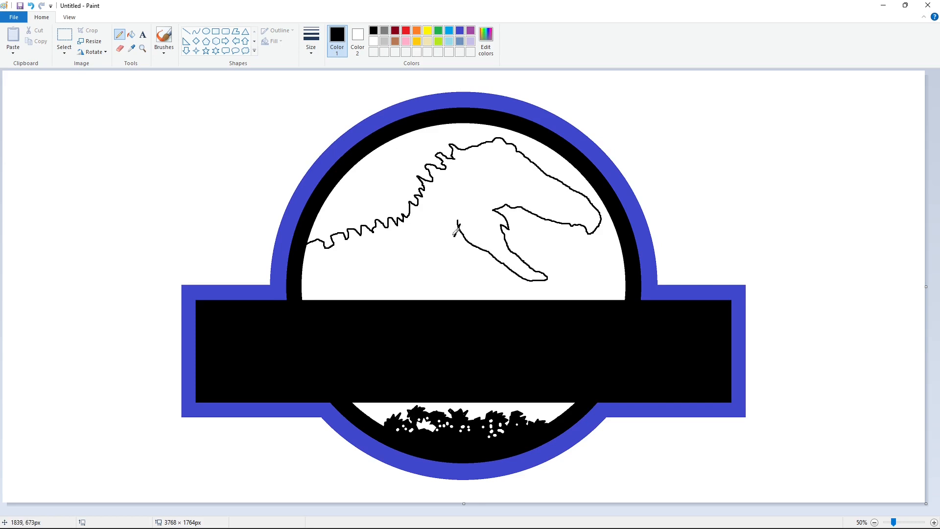
Step: Draw the dinosaur's spiky throat, clawed arms, ribs and small chest bones in black pencil above the banner
key(ctrl+z)
mouse_move(425, 260)
mouse_down()
mouse_move(416, 281)
mouse_move(447, 270)
mouse_move(464, 250)
mouse_move(451, 261)
mouse_move(466, 264)
mouse_move(428, 290)
mouse_move(459, 275)
mouse_move(480, 280)
mouse_move(466, 278)
mouse_move(481, 295)
mouse_move(470, 286)
mouse_move(436, 299)
mouse_move(451, 282)
mouse_move(406, 296)
mouse_move(381, 286)
mouse_move(350, 292)
mouse_move(401, 291)
mouse_move(389, 287)
mouse_move(389, 302)
mouse_move(378, 284)
mouse_move(369, 301)
mouse_up()
mouse_move(361, 290)
mouse_down()
mouse_move(368, 307)
mouse_move(358, 303)
mouse_up()
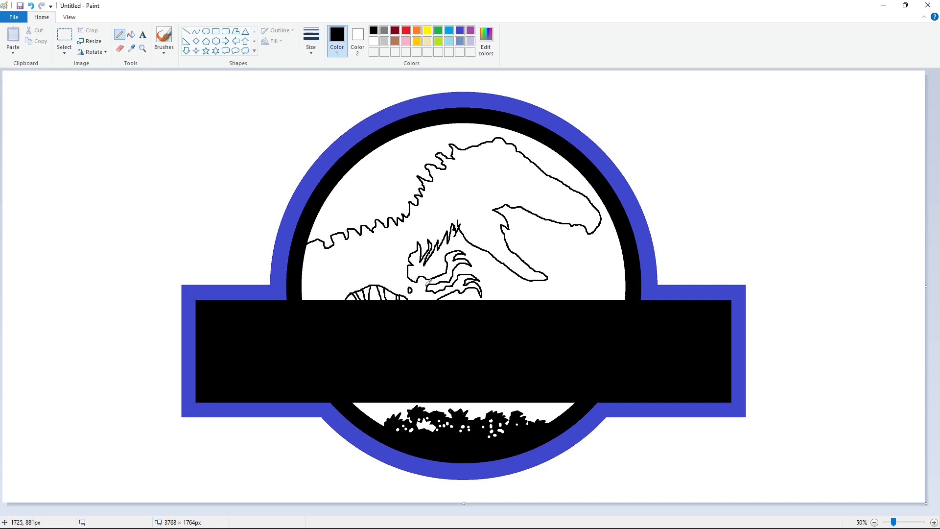
mouse_move(398, 278)
mouse_down()
mouse_move(405, 287)
mouse_move(398, 279)
mouse_up()
mouse_move(393, 274)
mouse_down()
mouse_move(435, 273)
mouse_move(406, 253)
mouse_up()
Step: Outline three openings in the dinosaur's skull and fill the rear and front ones with black
mouse_move(510, 169)
mouse_down()
mouse_move(520, 175)
mouse_move(508, 159)
mouse_move(509, 172)
mouse_move(548, 188)
mouse_move(542, 199)
mouse_up()
key(ctrl+z)
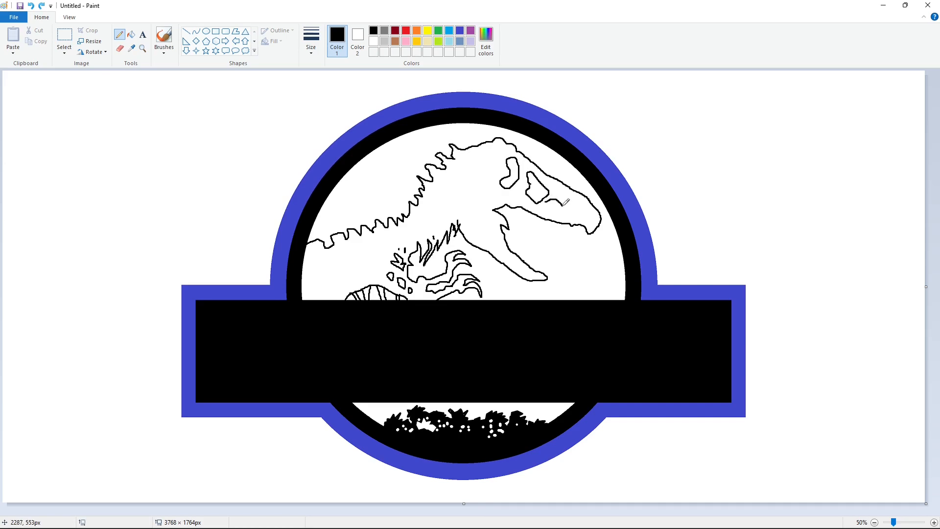
click(131, 34)
click(556, 198)
key(ctrl+z)
click(555, 203)
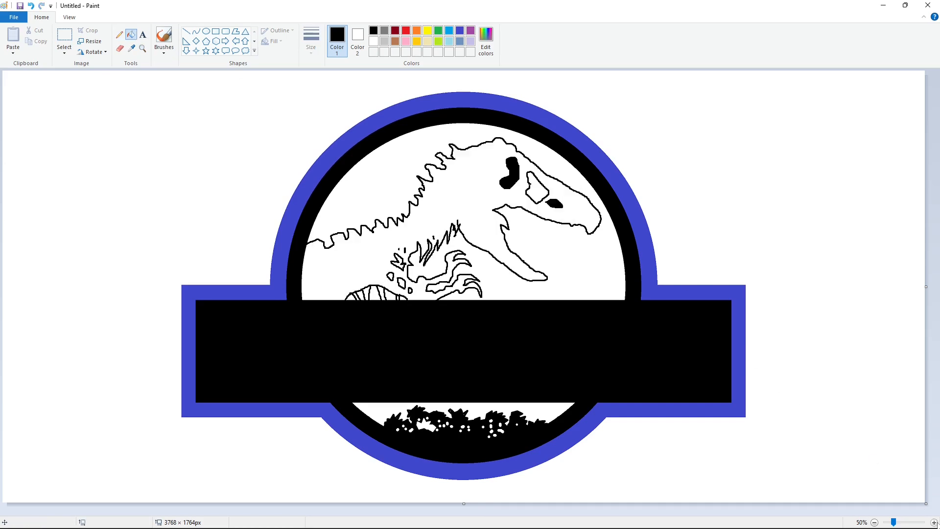
Step: Fill the three openings in the dinosaur's skull with indigo
click(934, 523)
drag(392, 512, 639, 512)
click(120, 35)
click(131, 34)
click(568, 197)
click(460, 31)
click(522, 150)
click(568, 197)
Step: Fill the small outlined shapes in the dinosaur's chest beside the arm with indigo
scroll(568, 197, down, 3)
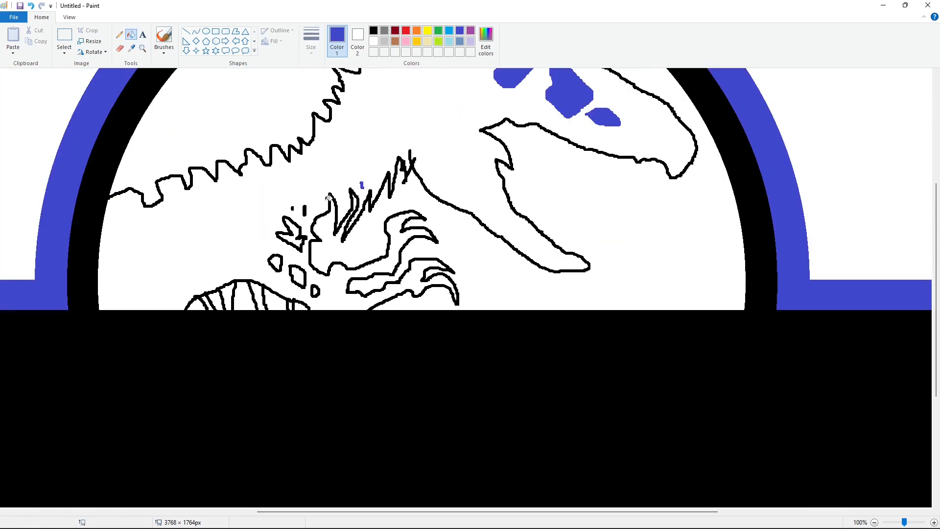
click(304, 209)
click(291, 228)
scroll(291, 228, down, 3)
click(297, 166)
click(276, 153)
click(314, 182)
scroll(526, 266, up, 3)
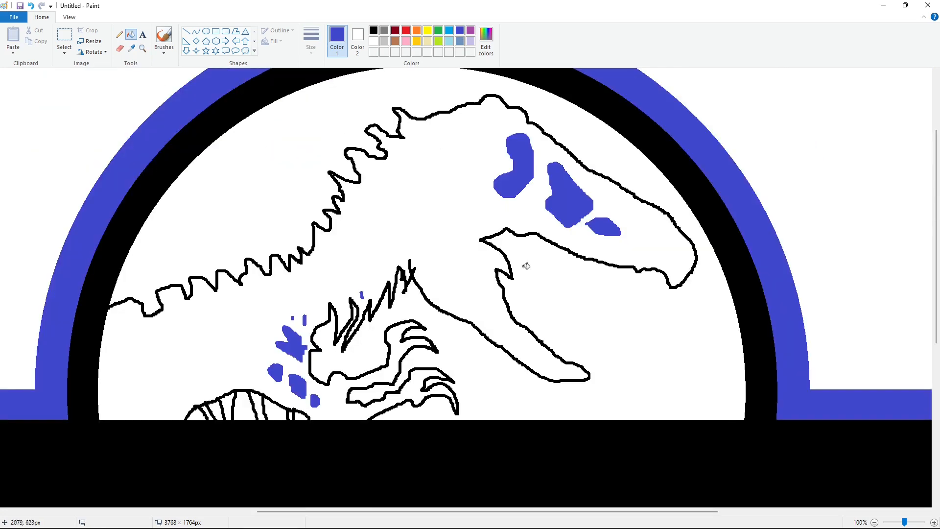
click(874, 522)
Step: Draw a row of slanted teeth along the upper jaw with thick black straight lines
click(187, 32)
click(374, 30)
click(311, 41)
click(328, 108)
mouse_move(587, 235)
mouse_down()
mouse_move(557, 236)
mouse_move(531, 216)
mouse_up()
click(611, 242)
click(612, 235)
click(595, 242)
click(593, 243)
click(587, 241)
click(588, 250)
click(579, 247)
click(572, 251)
click(551, 215)
click(567, 219)
Step: Draw slanted black teeth along the lower jaw from tip to jaw hinge, undoing misplaced strokes
mouse_move(547, 272)
mouse_down()
mouse_move(549, 255)
mouse_move(528, 251)
mouse_up()
click(582, 268)
key(ctrl+z)
click(560, 254)
click(563, 250)
drag(519, 252, 514, 238)
click(547, 245)
drag(509, 238, 509, 233)
key(ctrl+z)
click(119, 34)
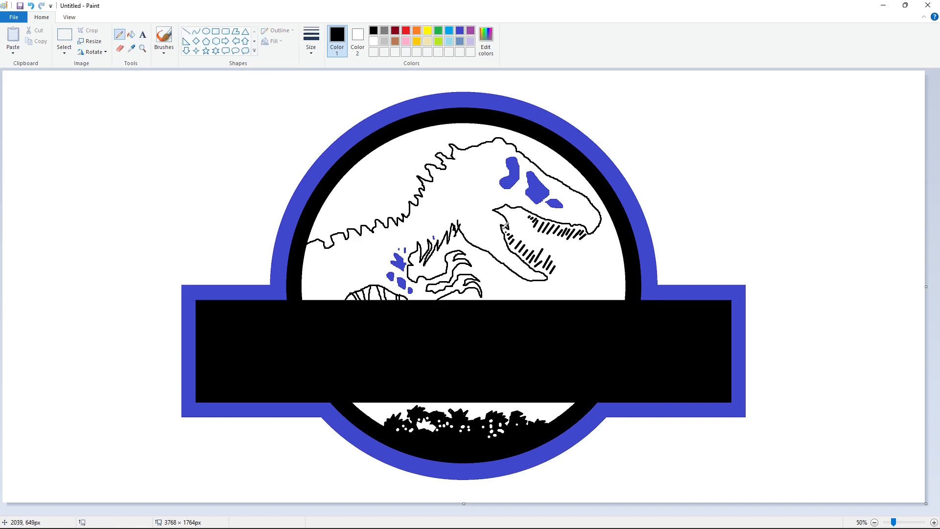
Step: Trim the upper and lower teeth into tapered points with white straight lines
click(933, 522)
click(186, 31)
click(311, 39)
click(374, 41)
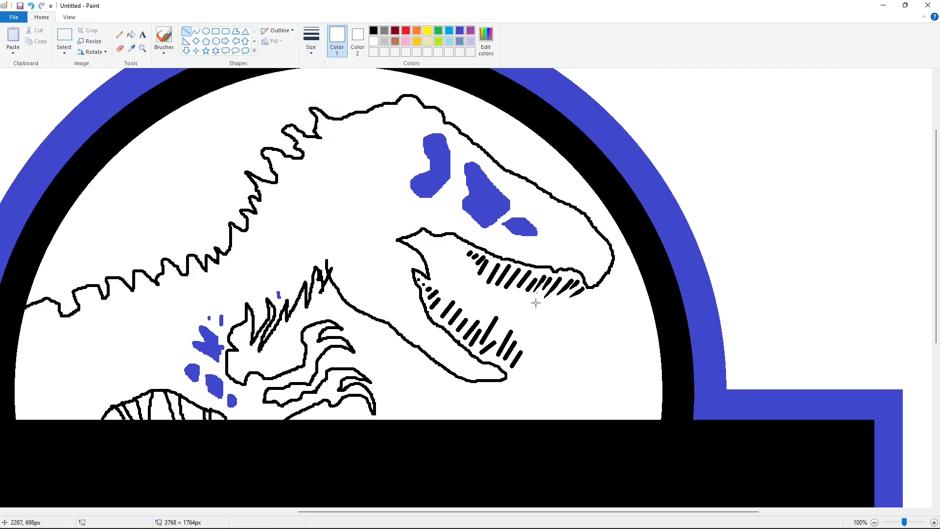
key(ctrl+z)
mouse_move(541, 287)
mouse_down()
mouse_move(537, 311)
mouse_move(539, 288)
mouse_up()
click(314, 54)
click(329, 126)
drag(477, 258, 468, 259)
scroll(537, 300, down, 1)
scroll(538, 300, up, 1)
mouse_move(517, 367)
mouse_down()
mouse_move(525, 344)
mouse_move(497, 339)
mouse_move(499, 310)
mouse_up()
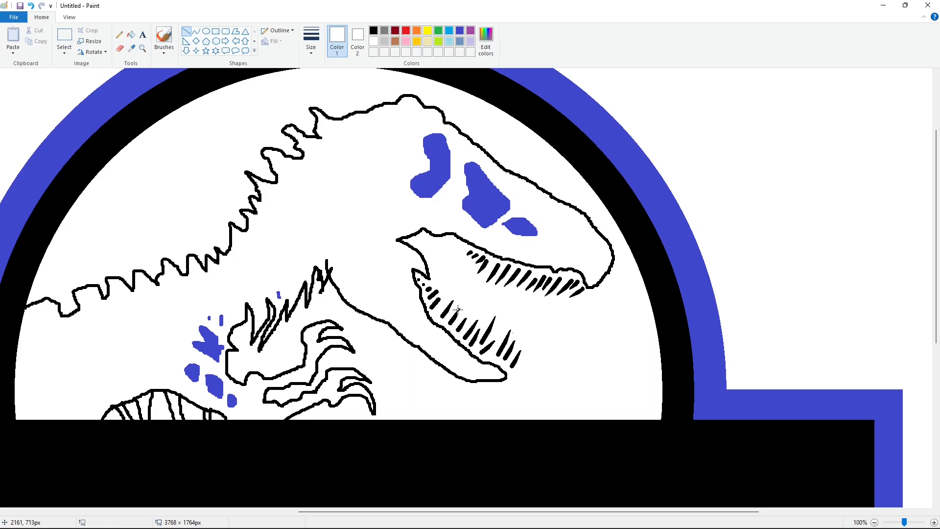
drag(431, 293, 434, 285)
click(875, 522)
Step: Fill the dinosaur's outlined body and the ribs above the banner with black
click(131, 35)
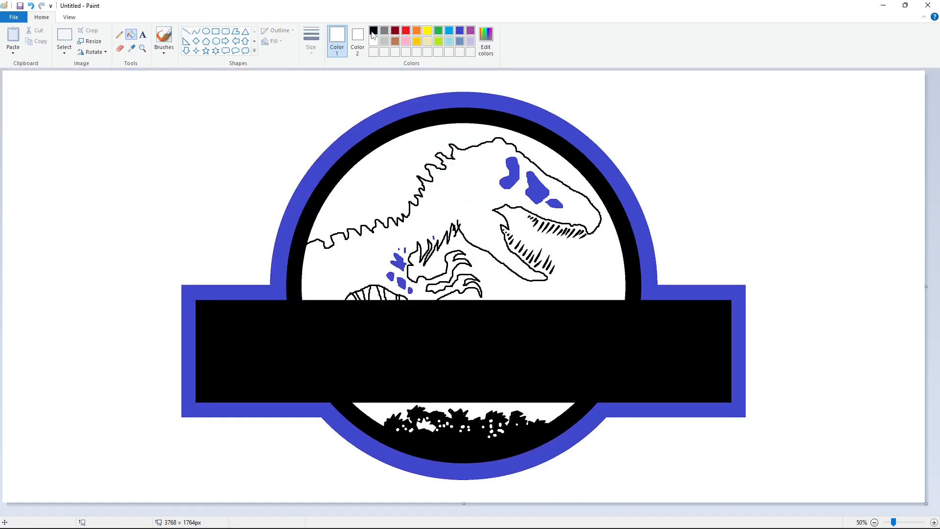
click(374, 30)
click(464, 196)
click(382, 293)
click(366, 293)
Step: Recolor the three indigo skull openings white with the fill tool
click(374, 41)
click(511, 169)
click(537, 186)
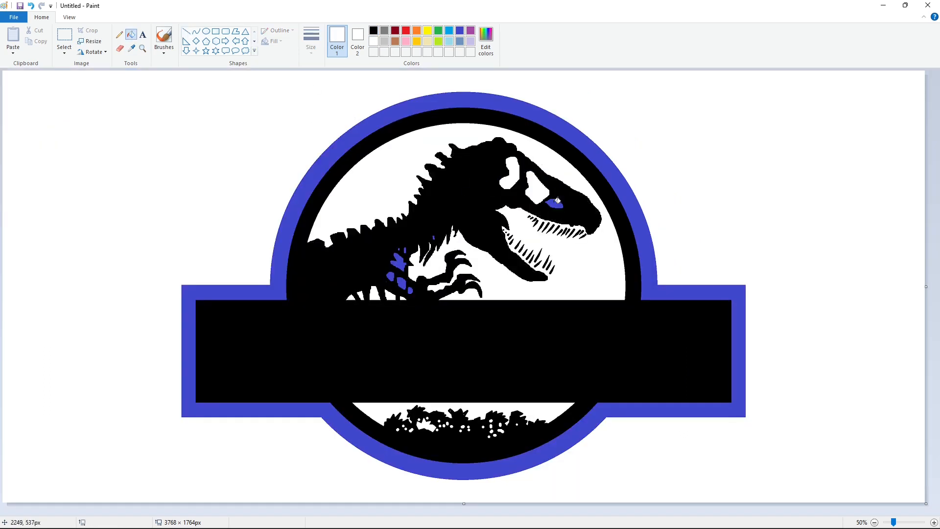
click(553, 203)
Step: Fill the indigo shapes in the dinosaur's chest with white
scroll(549, 264, up, 1)
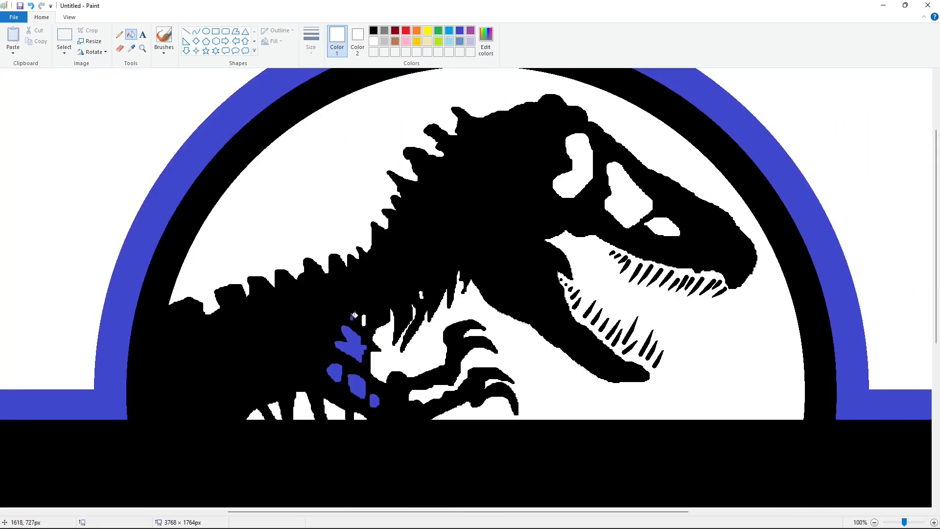
click(351, 317)
click(351, 343)
click(335, 372)
click(357, 386)
click(375, 401)
click(875, 523)
click(934, 522)
drag(465, 512, 660, 480)
scroll(684, 459, up, 2)
click(875, 522)
Step: Add a white capital J in the Jurassic Park font near the banner's left end
click(142, 35)
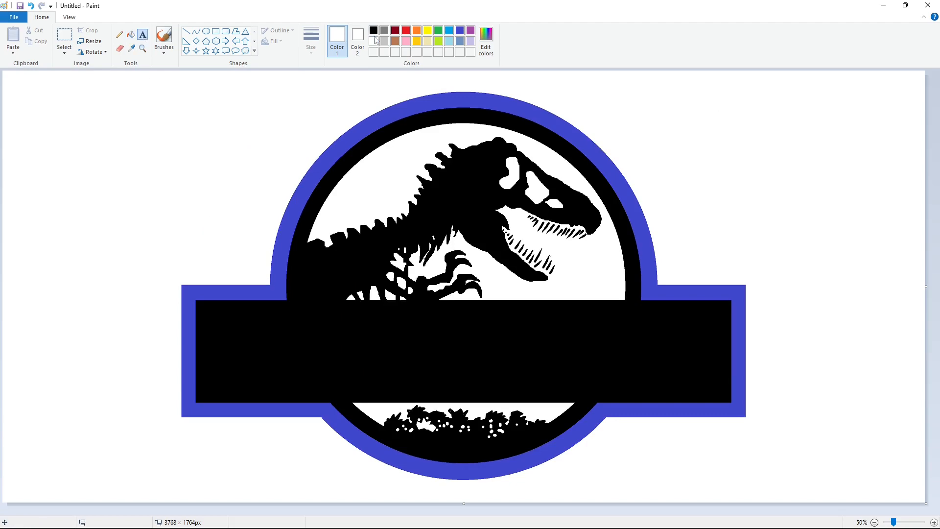
click(224, 388)
click(118, 34)
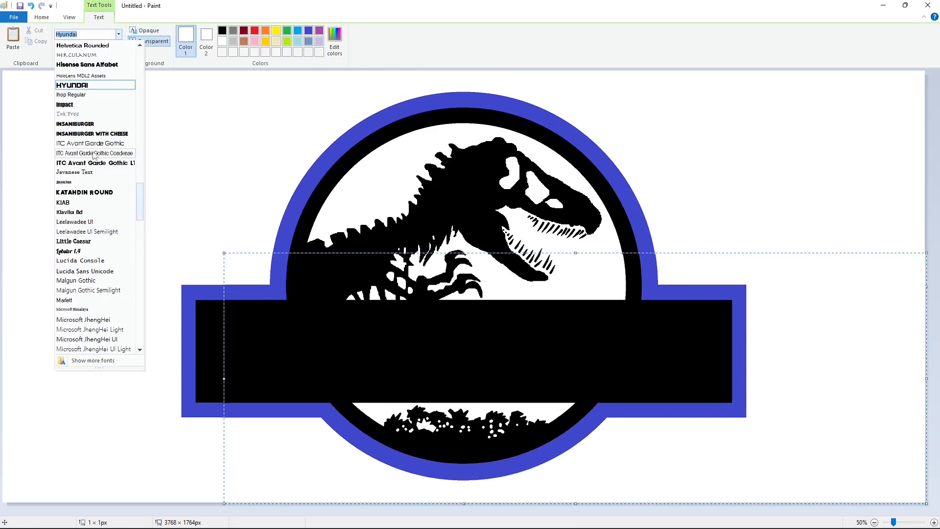
click(63, 182)
text(J)
drag(226, 252, 210, 317)
key(ctrl+a)
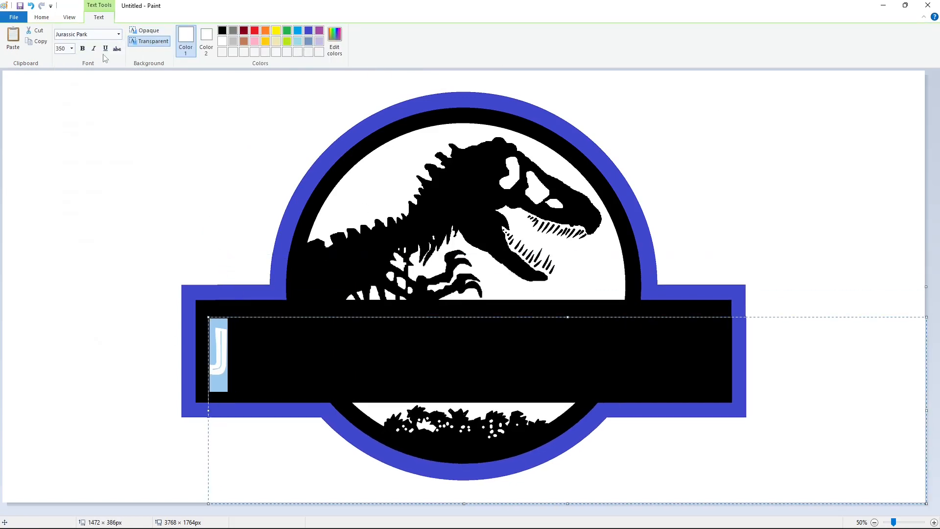
Step: Enlarge the J to font size 500 and fit it inside the banner's left end
click(71, 49)
text(400)
key(Return)
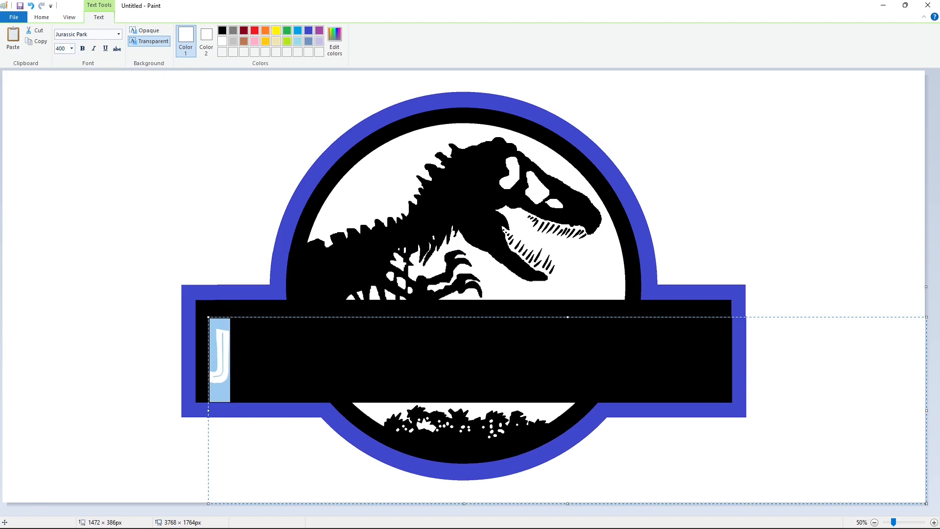
key(BackSpace)
text(J)
key(ctrl+a)
click(71, 49)
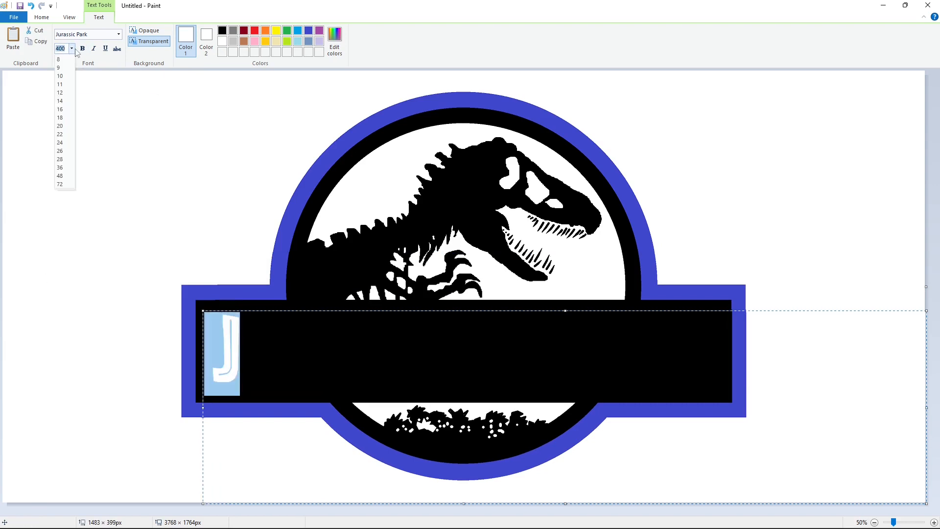
text(500)
key(Return)
drag(208, 315, 190, 301)
Step: Add the text URASSIC at font size 400 and place it directly after the J on the banner
click(249, 252)
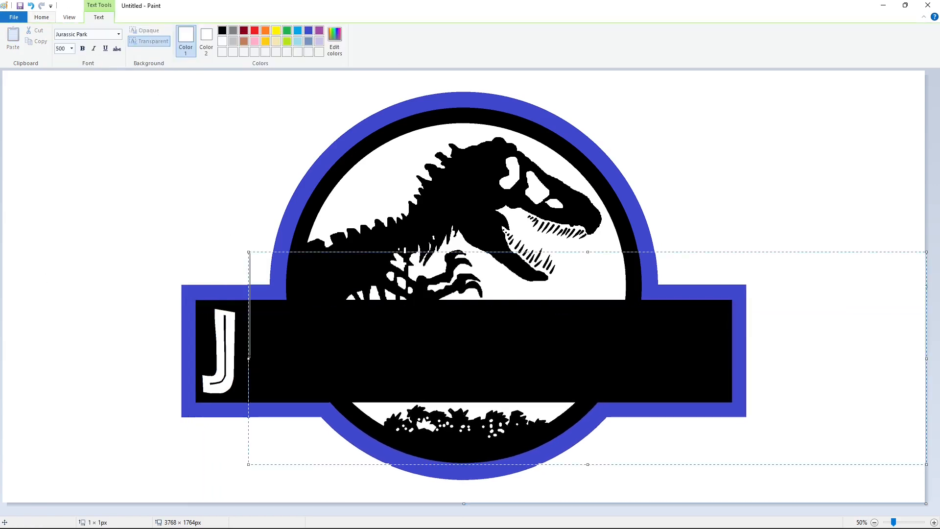
text(URASSIC)
key(ctrl+a)
click(72, 49)
text(400)
key(Return)
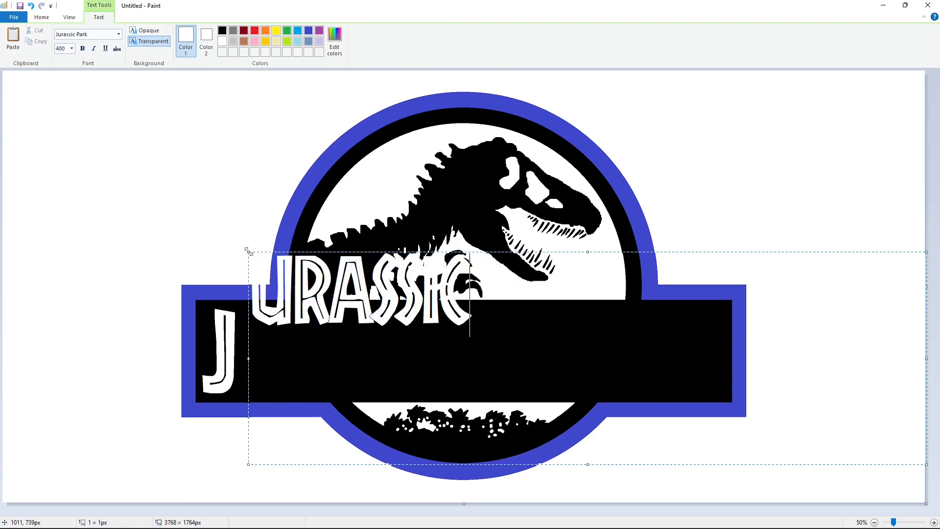
drag(248, 252, 239, 315)
click(191, 300)
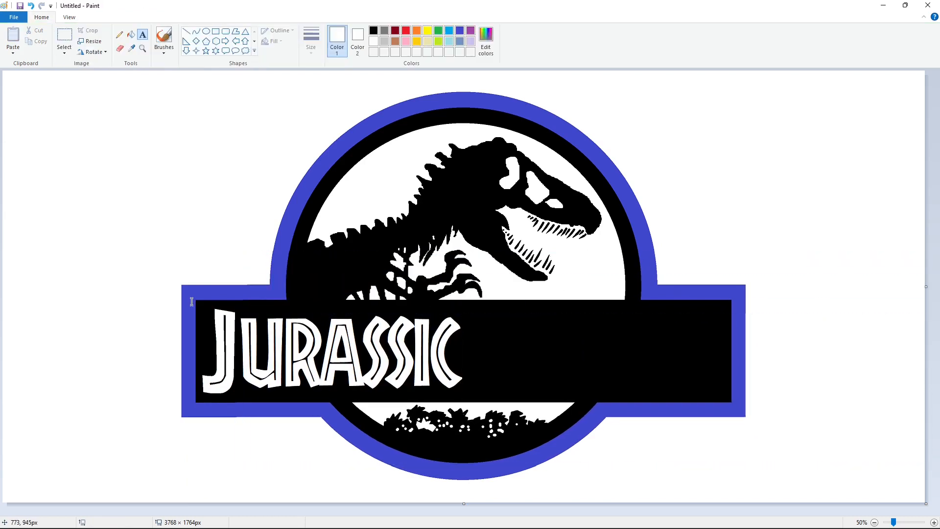
Step: Add a white capital W at font size 500 on the banner, spaced after JURASSIC
click(484, 279)
click(72, 48)
text(500)
key(Return)
text(W)
drag(484, 279, 472, 307)
key(Left)
click(461, 294)
Step: Add the text ORLD at font size 400 and place it directly after the W
click(566, 362)
click(71, 49)
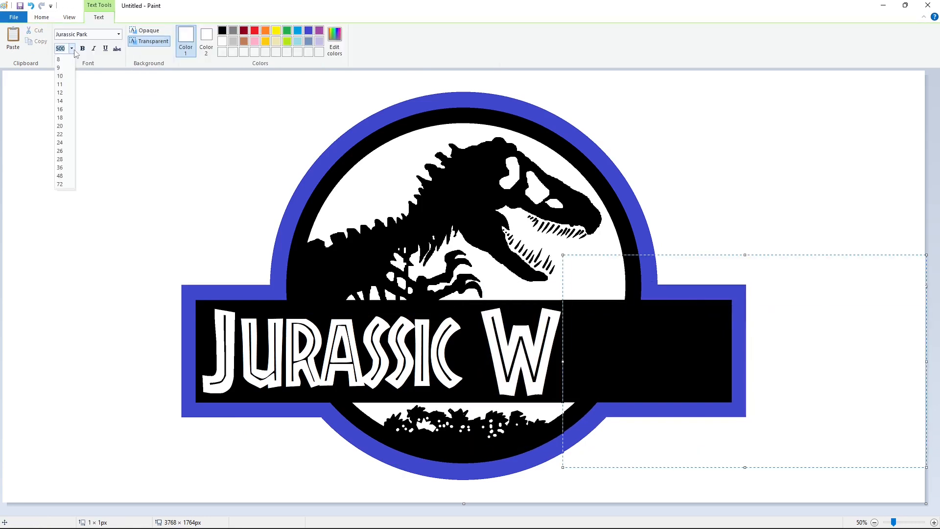
text(400)
key(Return)
text(ORLD)
drag(563, 255, 549, 317)
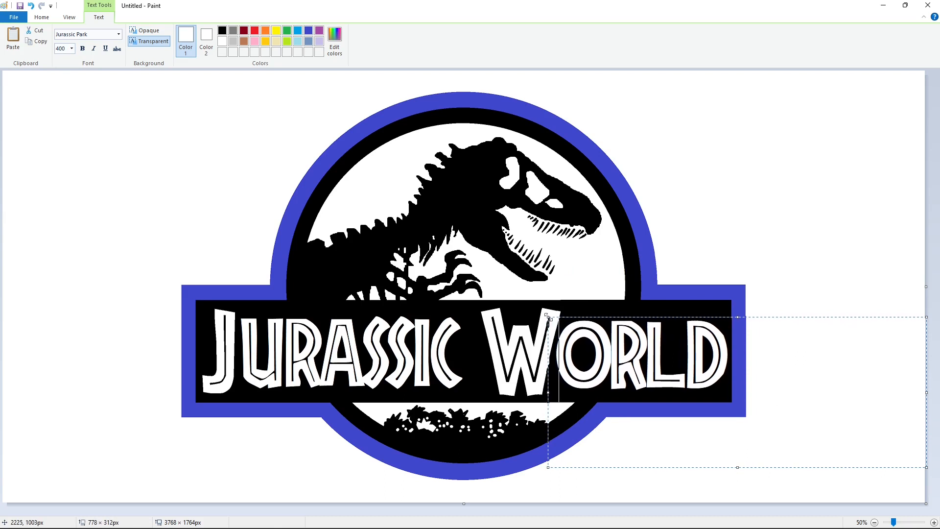
click(594, 250)
Step: Copy the WORLD half of the banner, cover it with a solid white rectangle and fill that black
click(64, 35)
drag(468, 304, 728, 398)
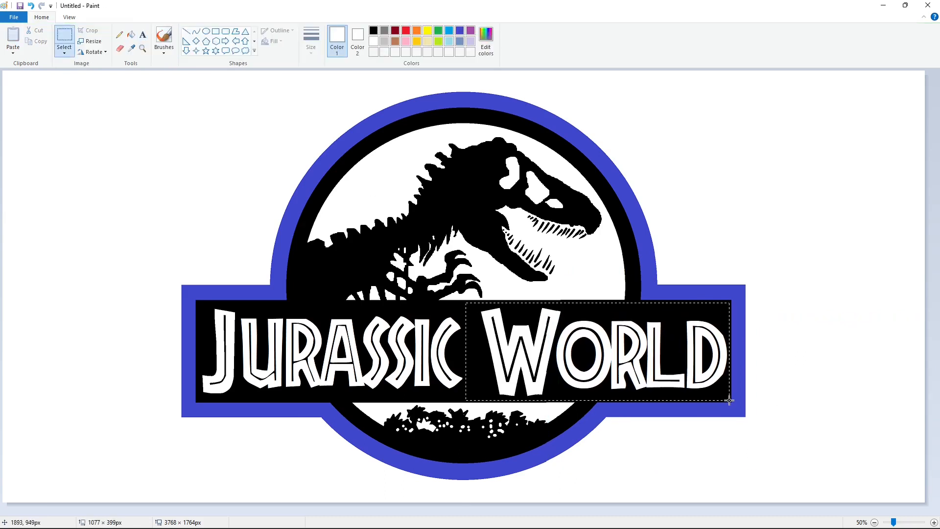
key(ctrl+c)
key(Escape)
click(215, 31)
click(311, 41)
click(334, 108)
click(273, 41)
click(281, 64)
drag(469, 304, 729, 399)
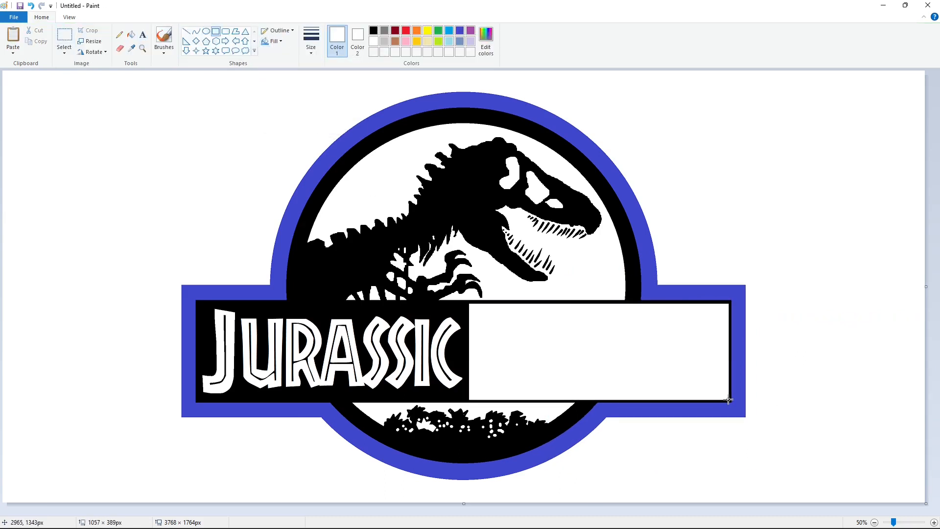
click(131, 34)
click(374, 30)
click(495, 319)
Step: Paste the copied WORLD lettering, toggle transparent selection, and position it on the banner's blank half slightly closer to JURASSIC
key(ctrl+v)
click(64, 53)
click(93, 143)
drag(100, 102, 561, 342)
drag(639, 353, 638, 353)
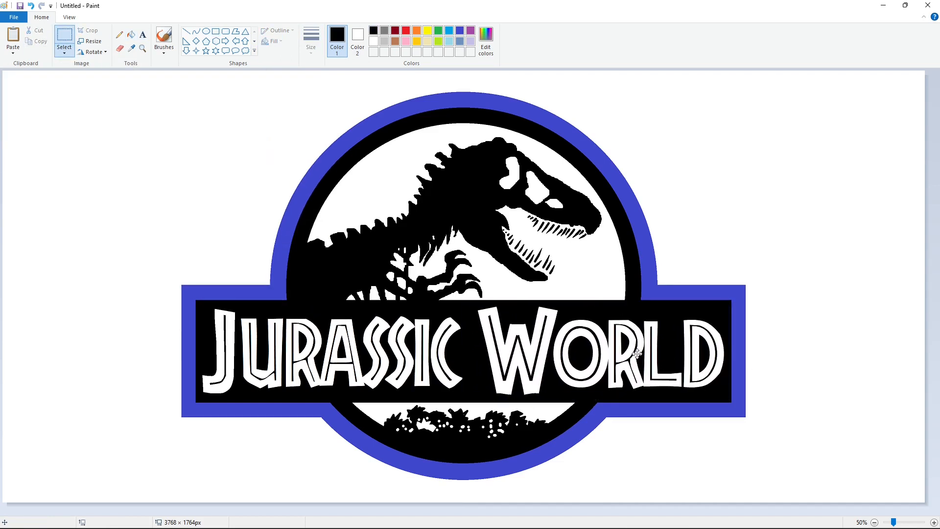
click(763, 350)
Step: Recolor the logo's indigo outer border dark gray
click(385, 30)
click(131, 35)
click(422, 103)
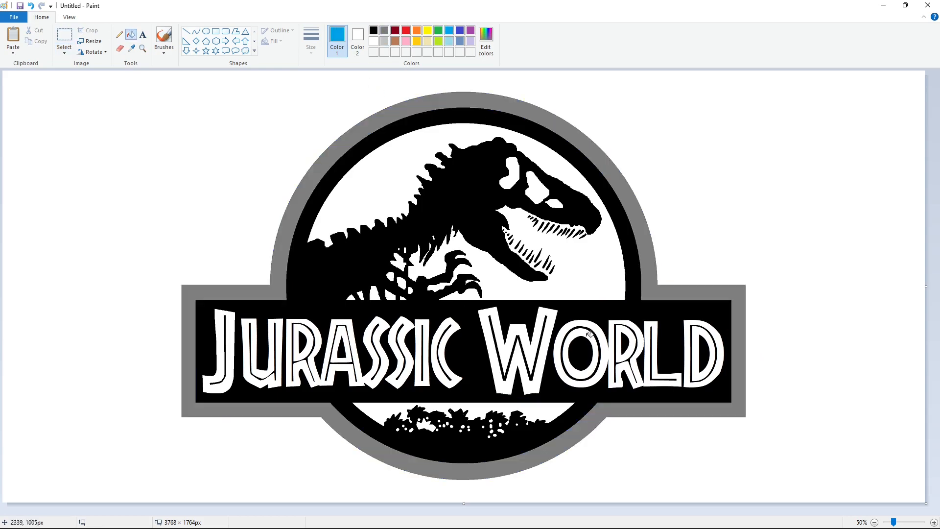
Step: Mix a custom blue and fill the inner lines of the letters J, U, R and A with it
click(486, 42)
drag(529, 215, 524, 205)
click(380, 335)
scroll(220, 345, up, 1)
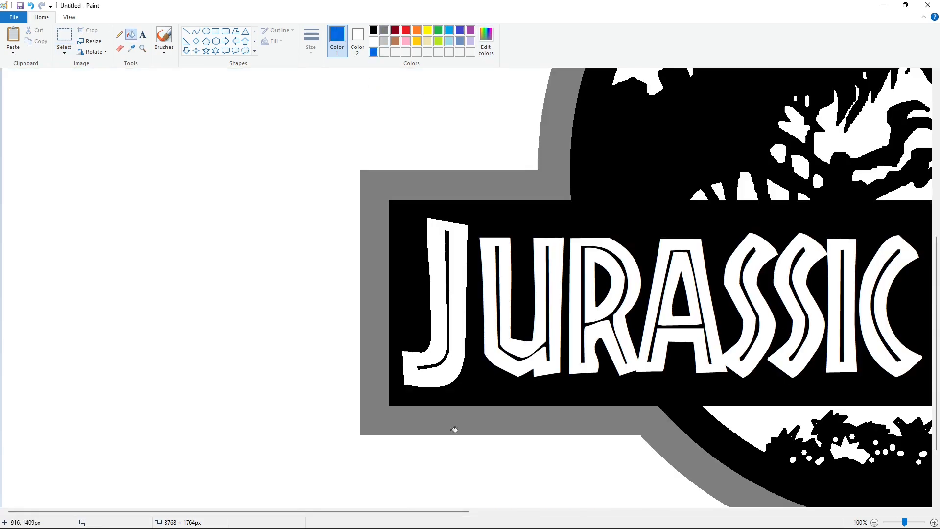
drag(417, 512, 502, 512)
click(275, 295)
click(327, 310)
click(412, 317)
click(486, 320)
Step: Fill the inner lines of the remaining banner letters, S, S, I, C and all of WORLD, with the custom blue
drag(434, 512, 625, 512)
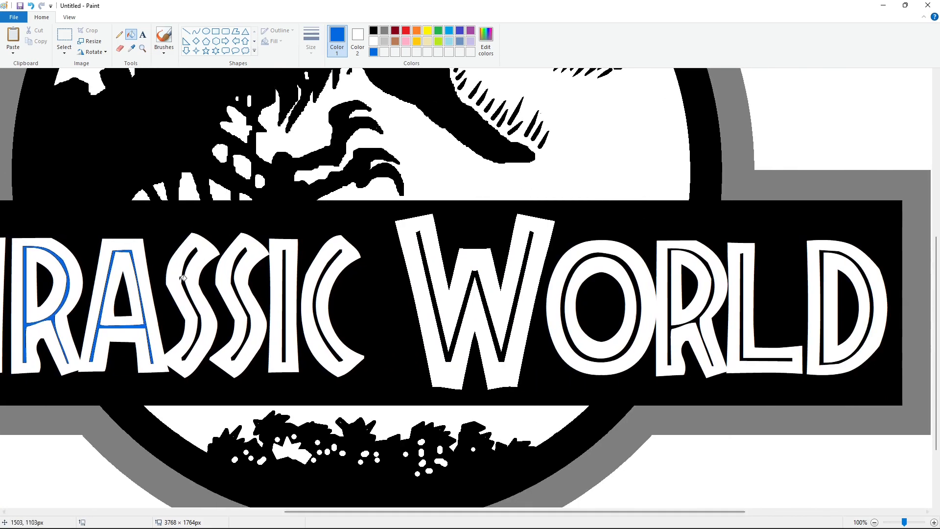
click(183, 277)
click(236, 281)
click(283, 303)
click(318, 283)
click(428, 272)
click(563, 314)
click(669, 289)
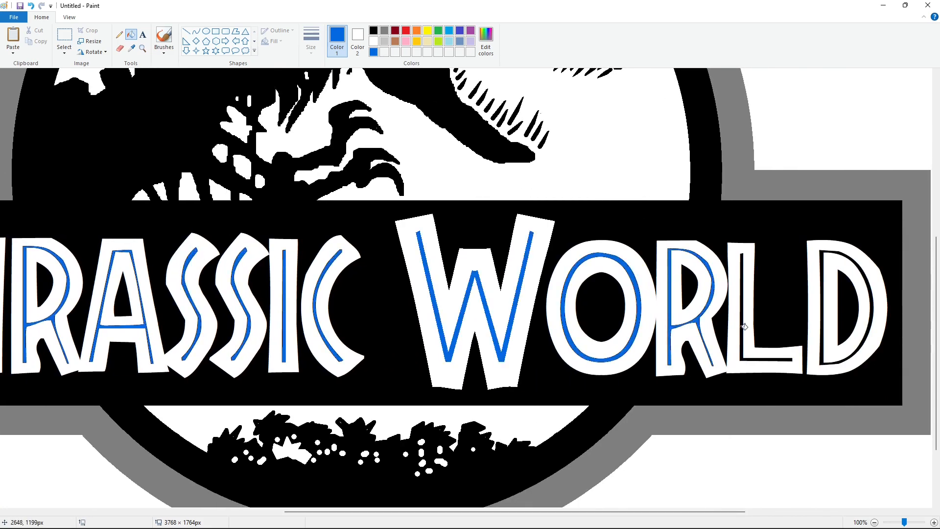
click(742, 329)
click(822, 343)
Step: Fill the white spots and the leaf-shaped gap in the foliage below the banner with the custom blue
drag(715, 512, 421, 512)
scroll(403, 462, down, 3)
drag(284, 512, 515, 513)
click(564, 348)
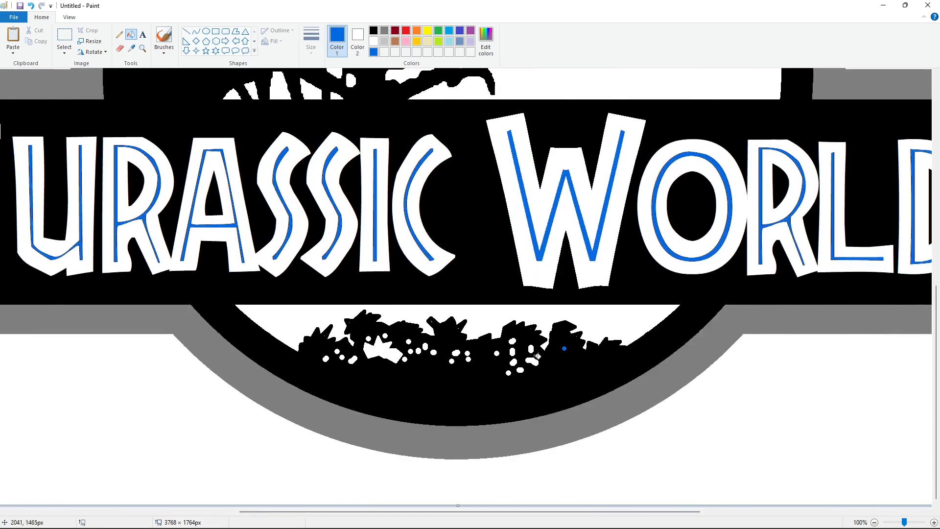
click(536, 361)
click(532, 349)
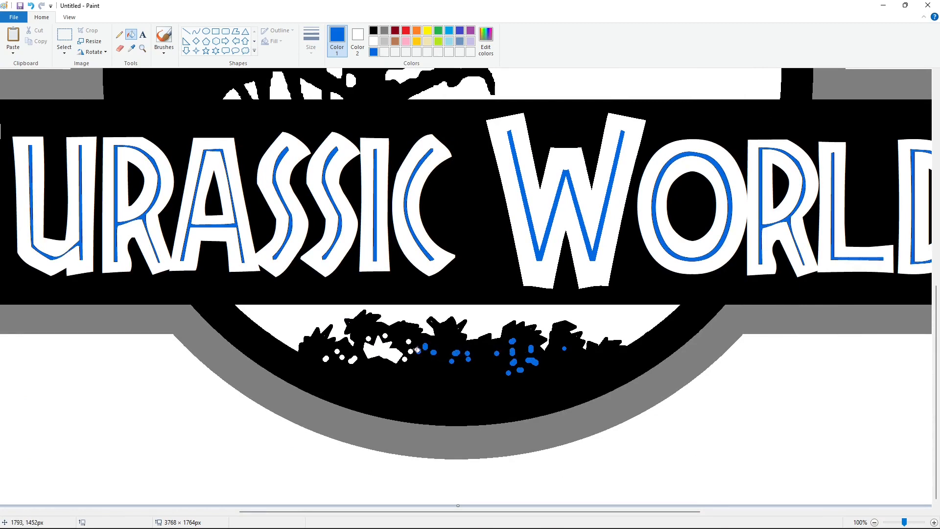
click(406, 358)
click(385, 338)
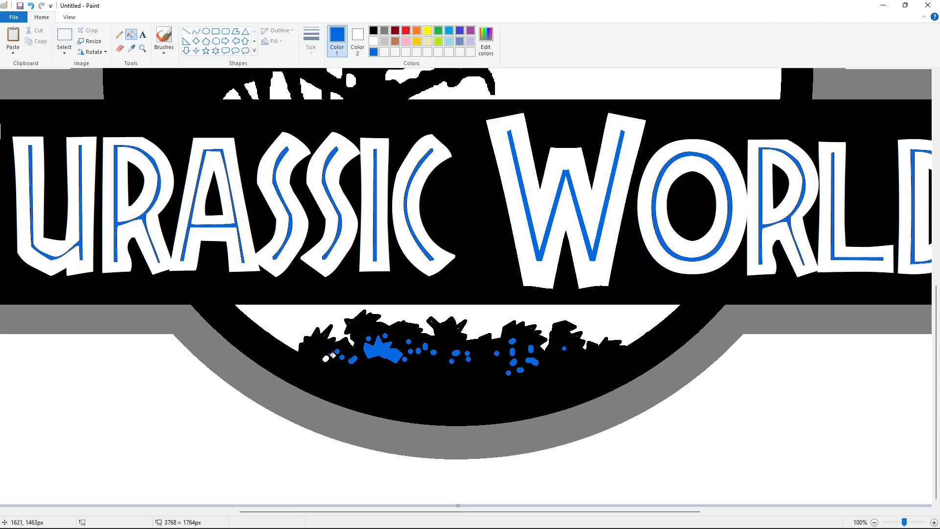
click(326, 358)
click(332, 339)
Step: Fill the enclosed white gaps between the dinosaur's ribs and chest bones with the custom blue
scroll(389, 337, up, 3)
click(232, 313)
click(252, 308)
click(280, 304)
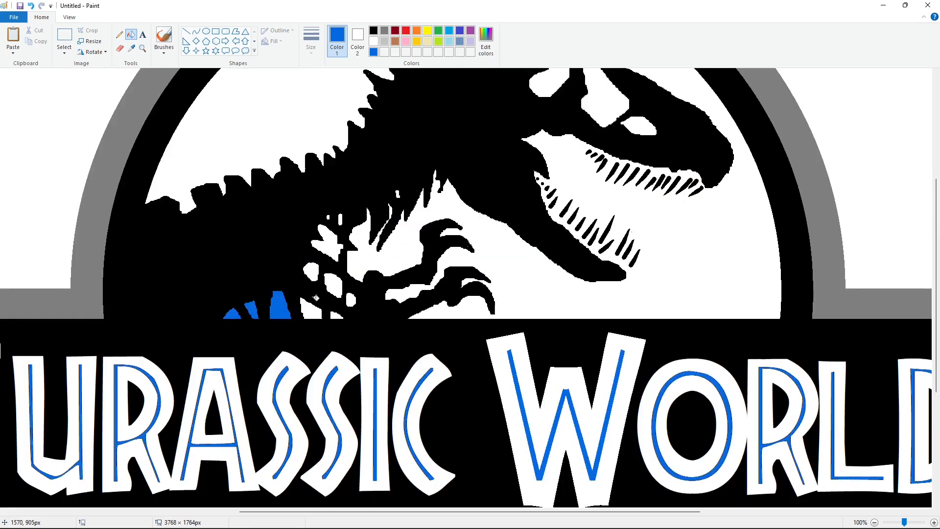
click(310, 307)
click(310, 271)
click(333, 285)
click(351, 300)
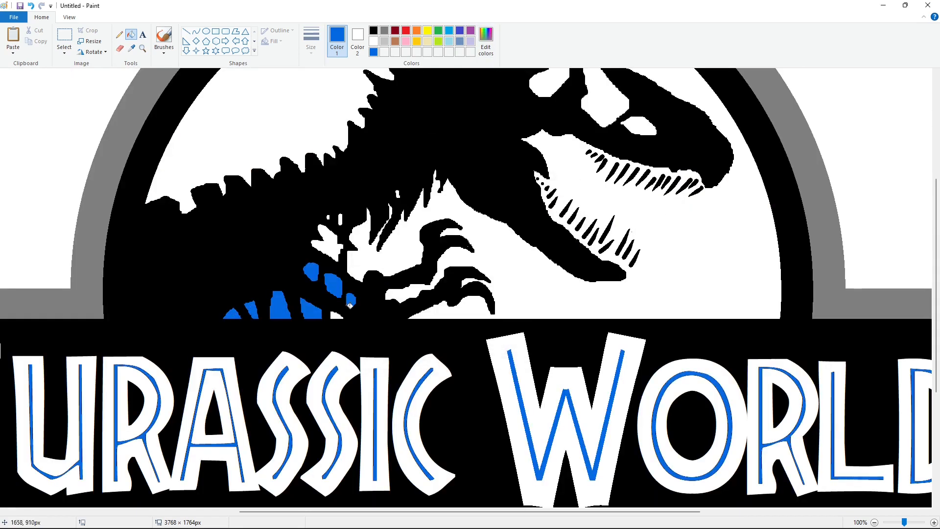
click(337, 315)
click(340, 225)
Step: Fill the dinosaur's skull openings and the white badge background with the custom blue
scroll(571, 287, up, 3)
click(639, 236)
click(606, 216)
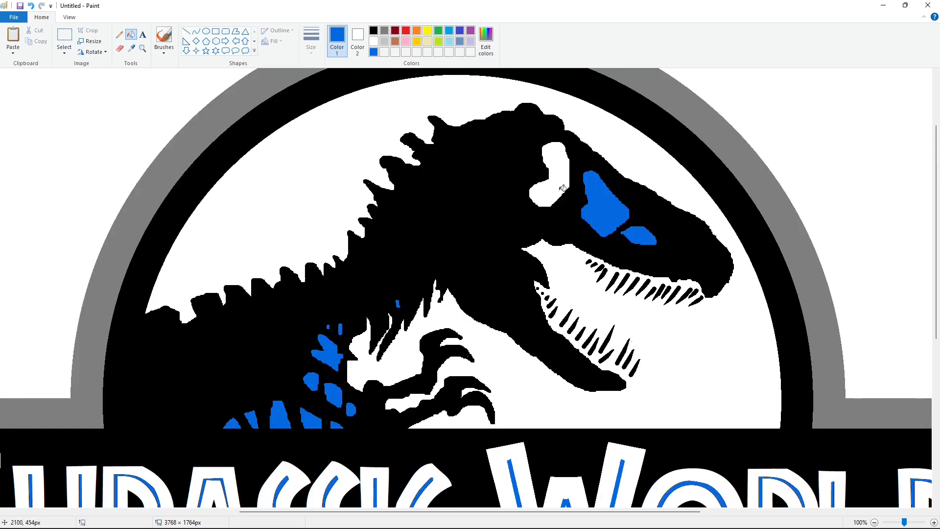
click(553, 196)
click(874, 522)
click(578, 270)
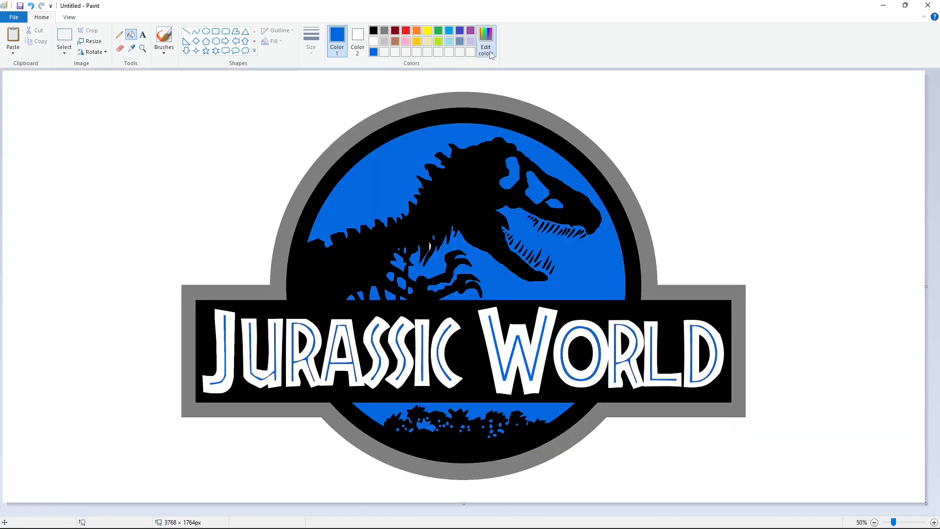
Step: Choose a lighter blue and recolor the badge background above and below the banner and the three skull openings with it
click(486, 39)
click(378, 331)
click(575, 247)
click(548, 411)
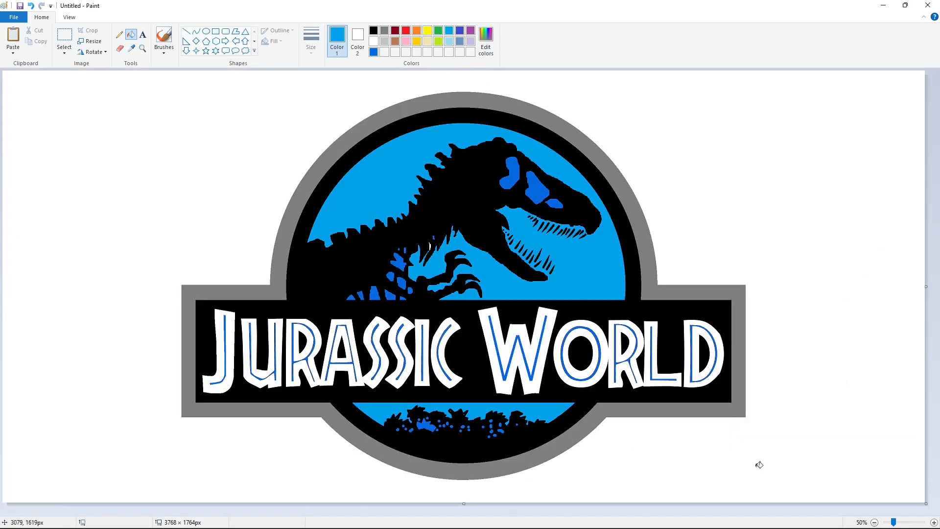
click(558, 202)
click(539, 190)
click(512, 175)
Step: Recolor the enclosed gaps between the dinosaur's ribs and chest bones with the lighter blue
click(934, 522)
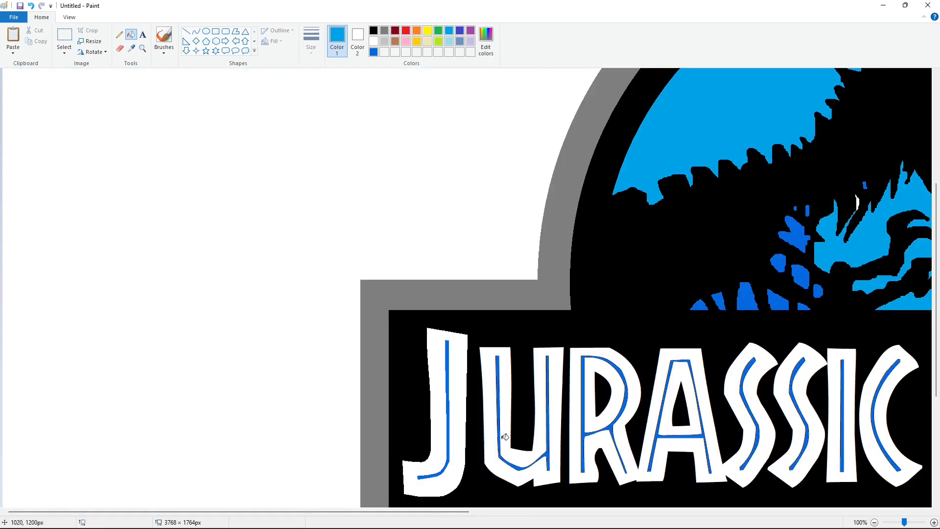
drag(435, 511, 632, 509)
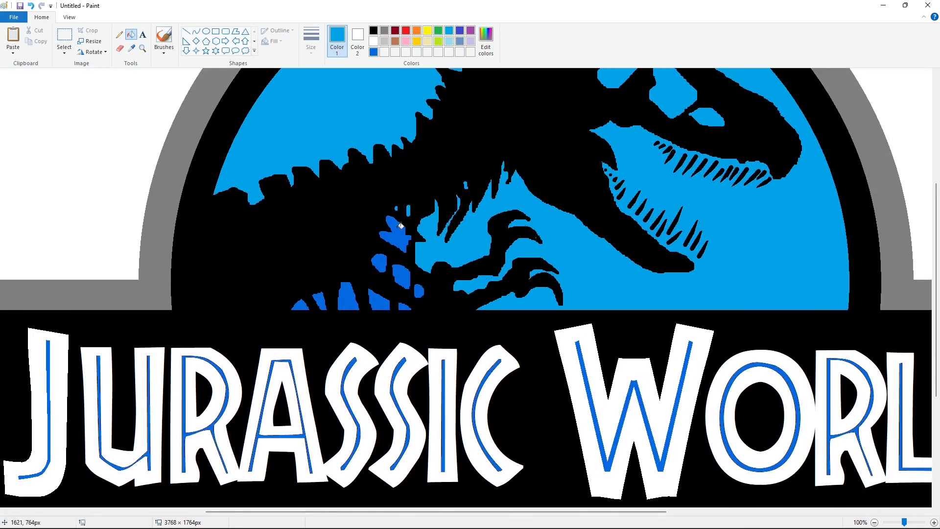
click(399, 228)
click(402, 277)
click(380, 264)
click(304, 305)
click(321, 302)
click(347, 299)
click(379, 300)
scroll(651, 303, up, 2)
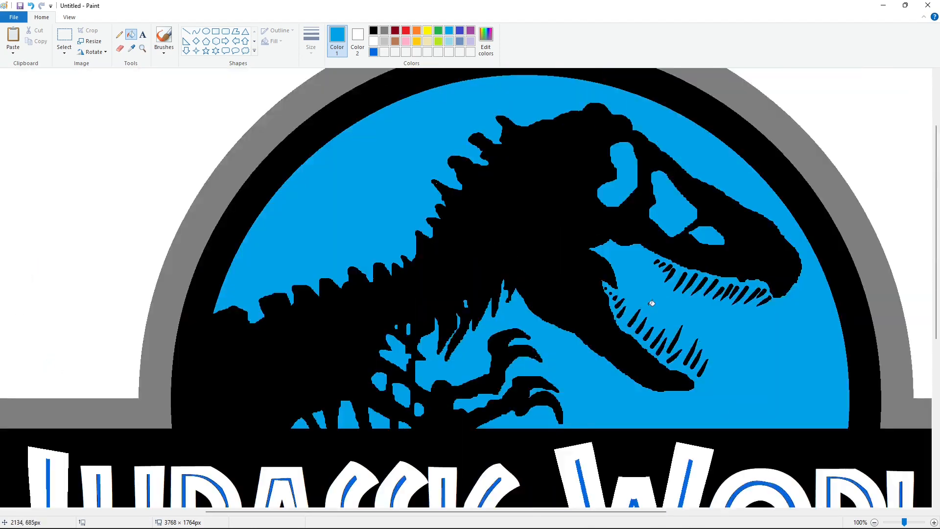
Step: Recolor the spots and the leaf-shaped gap in the foliage below the banner with the lighter blue
scroll(652, 304, down, 6)
click(420, 359)
click(443, 337)
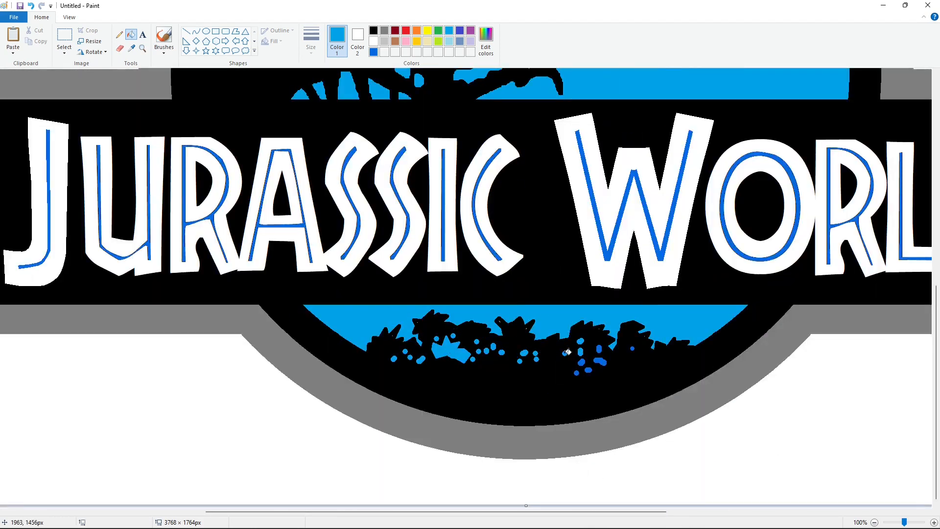
click(601, 362)
click(588, 371)
click(600, 349)
click(875, 523)
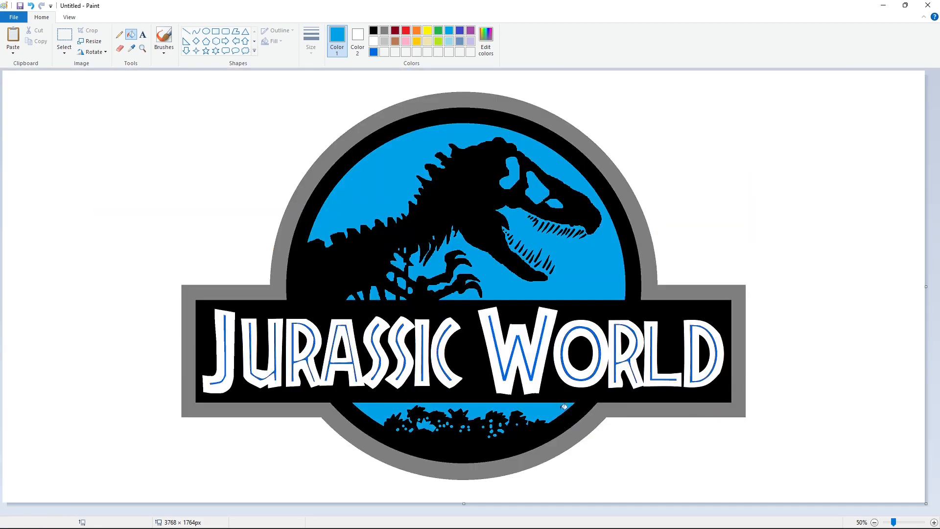